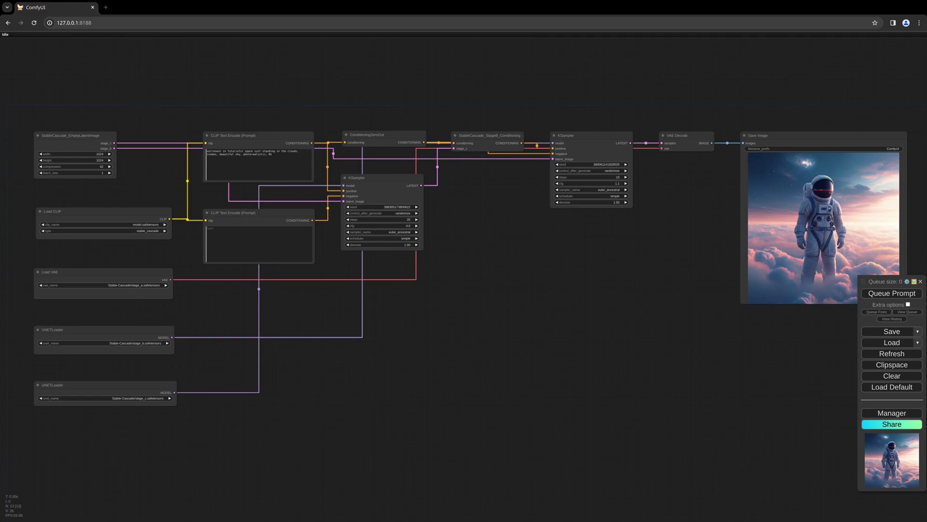
# - Clear the canvas and add a StableCascade_EmptyLatentImage node from a 'cascade' search
pyautogui.hotkey('ctrl', 'a')
pyautogui.press('Delete')
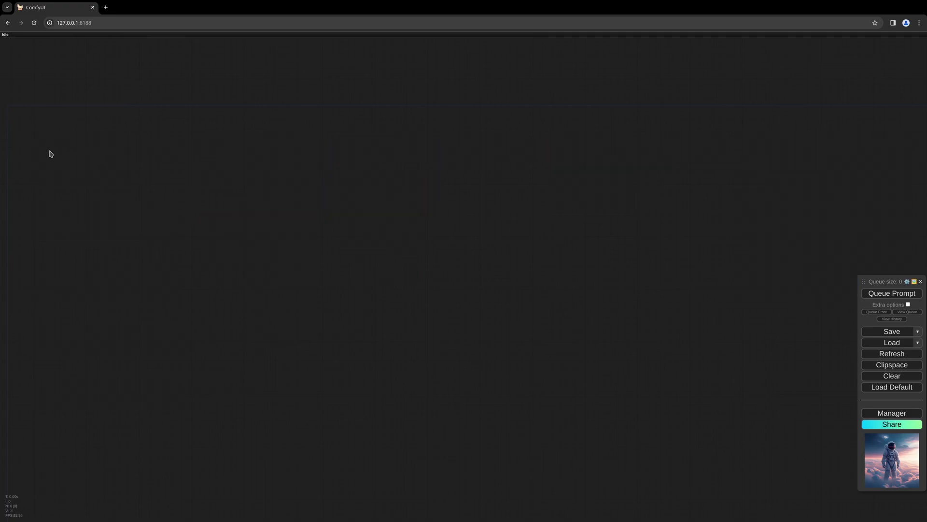
pyautogui.doubleClick(51, 153)
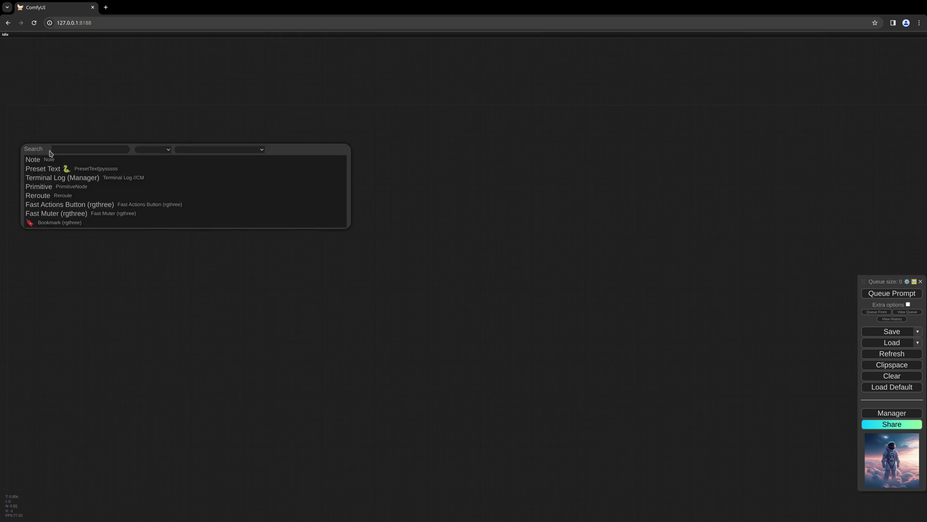
pyautogui.write('cascade')
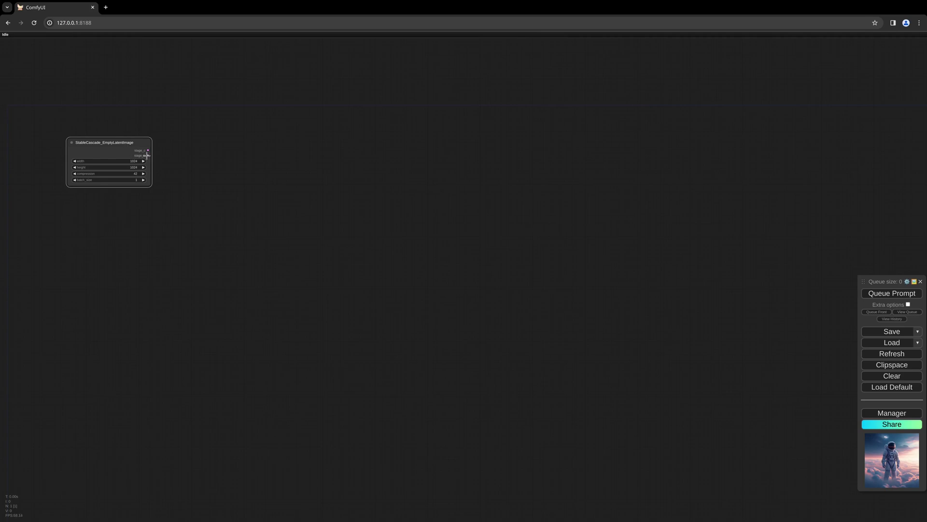
# - Add a KSampler fed by the stage_b latent output and move it right
pyautogui.moveTo(147, 156); pyautogui.dragTo(332, 163)
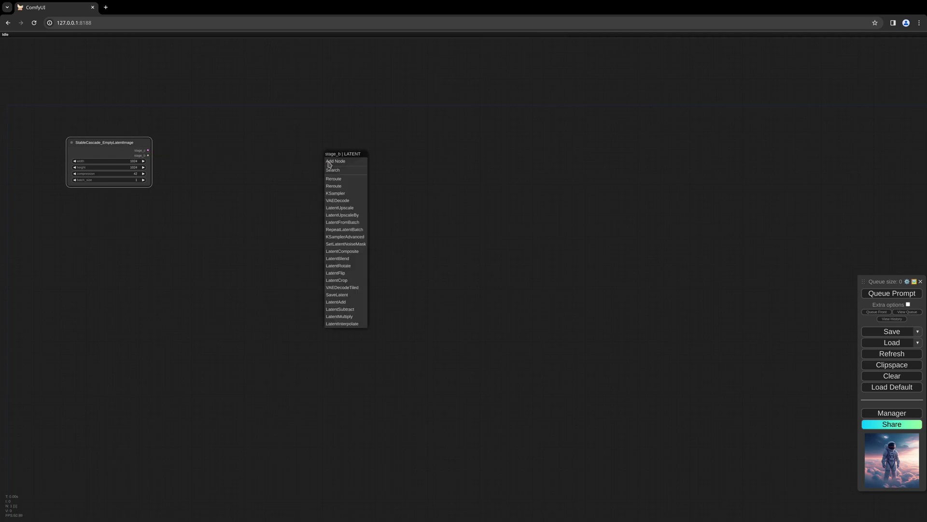
pyautogui.click(335, 193)
pyautogui.moveTo(362, 162); pyautogui.dragTo(568, 153)
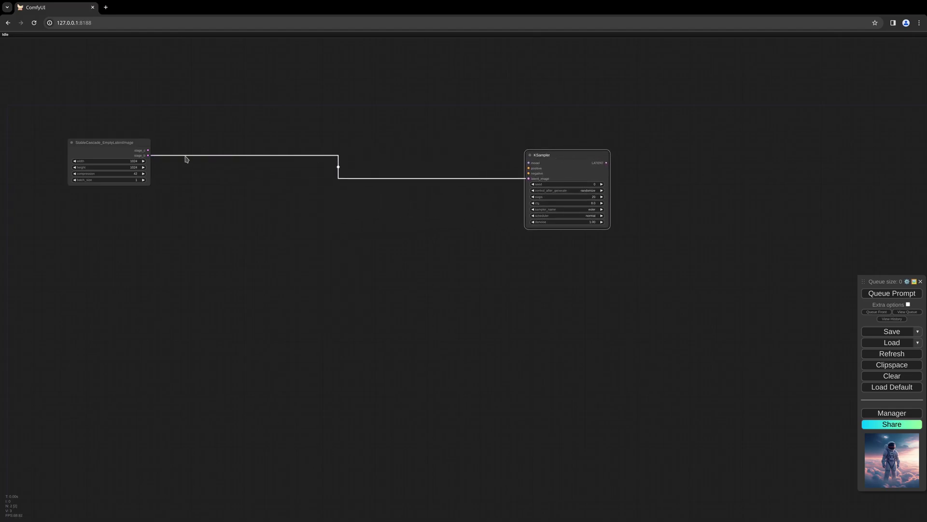
# - Add a second KSampler fed by stage_c and arrange the two samplers apart
pyautogui.moveTo(148, 150); pyautogui.dragTo(252, 205)
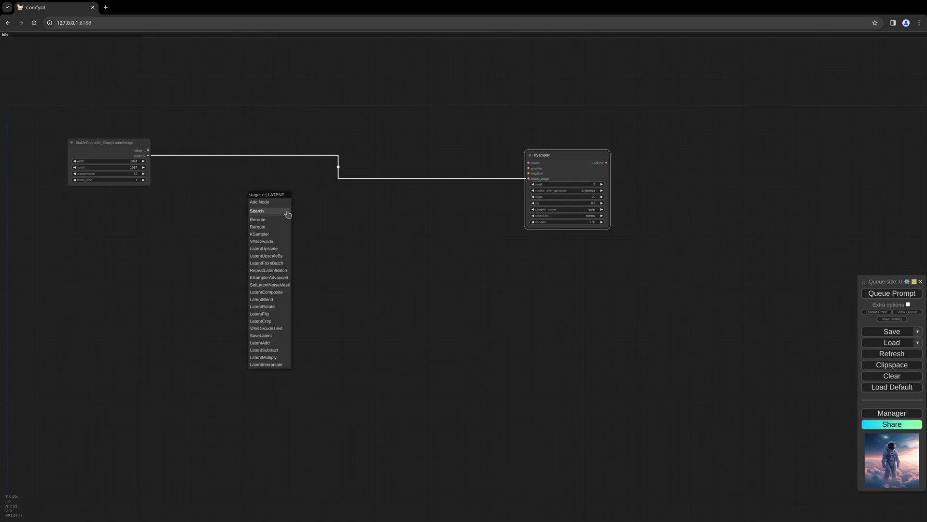
pyautogui.click(273, 230)
pyautogui.moveTo(311, 211); pyautogui.dragTo(392, 226)
pyautogui.moveTo(562, 157); pyautogui.dragTo(567, 132)
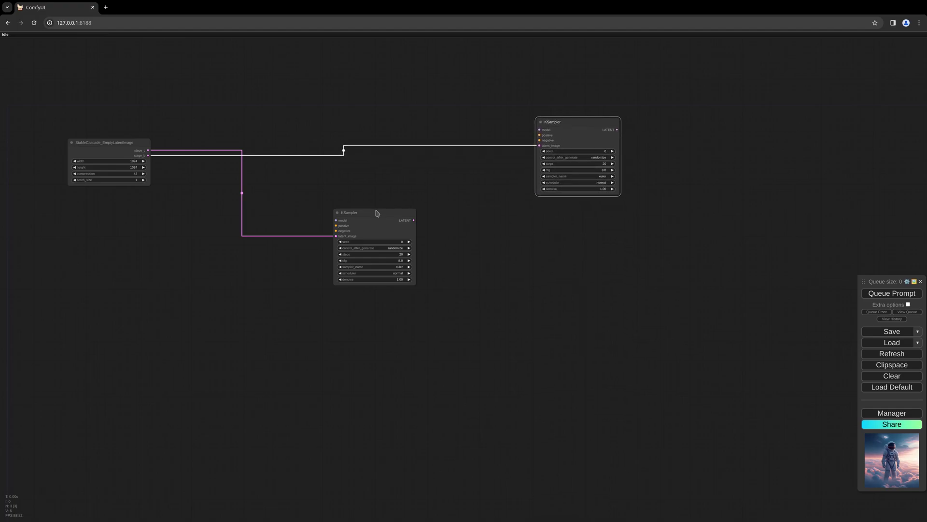
pyautogui.moveTo(377, 213); pyautogui.dragTo(372, 207)
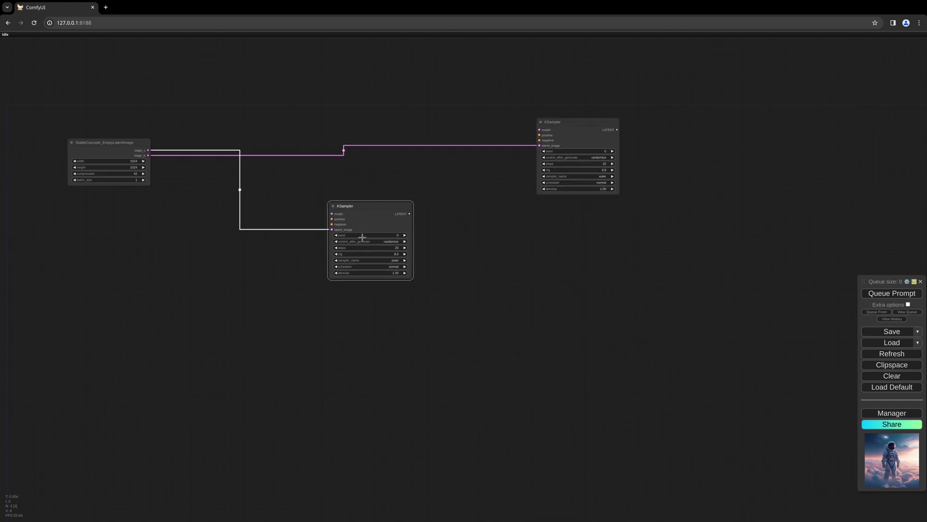
pyautogui.hotkey('ctrl', 'z')
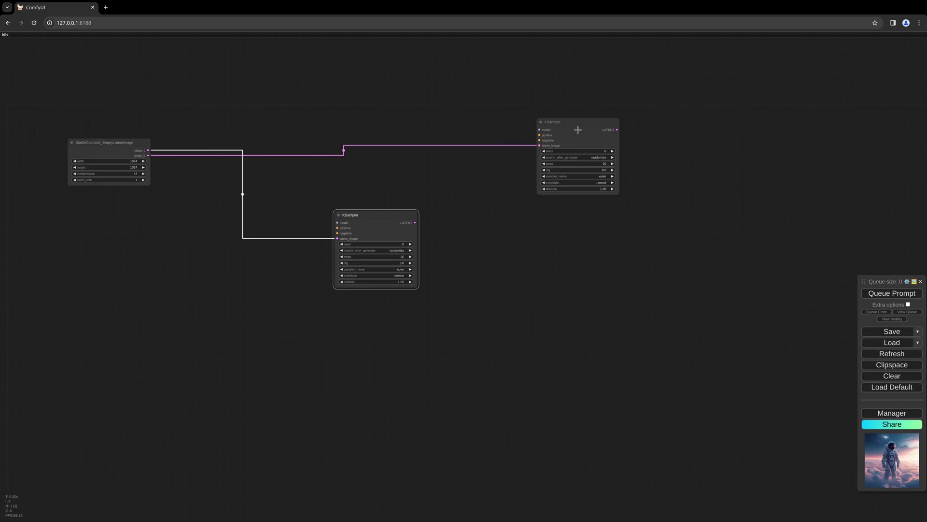
pyautogui.moveTo(578, 131); pyautogui.dragTo(596, 132)
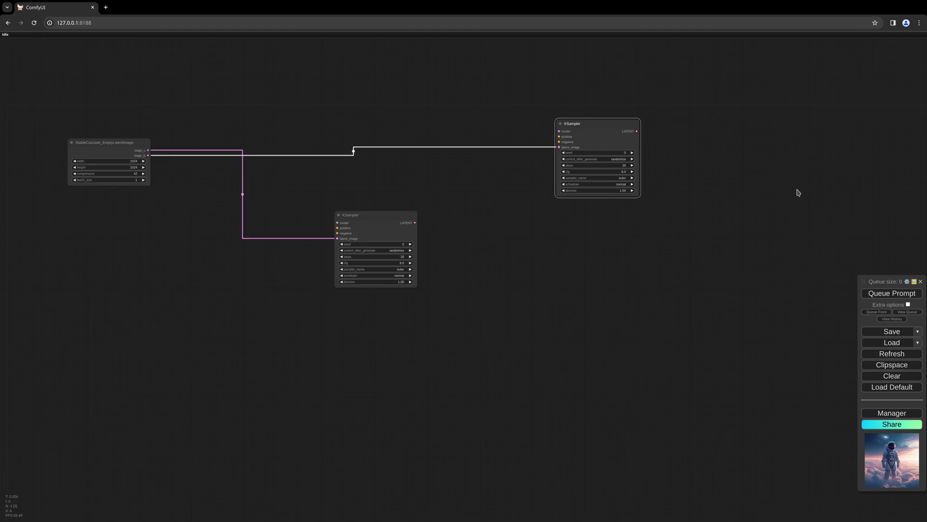
pyautogui.click(372, 232)
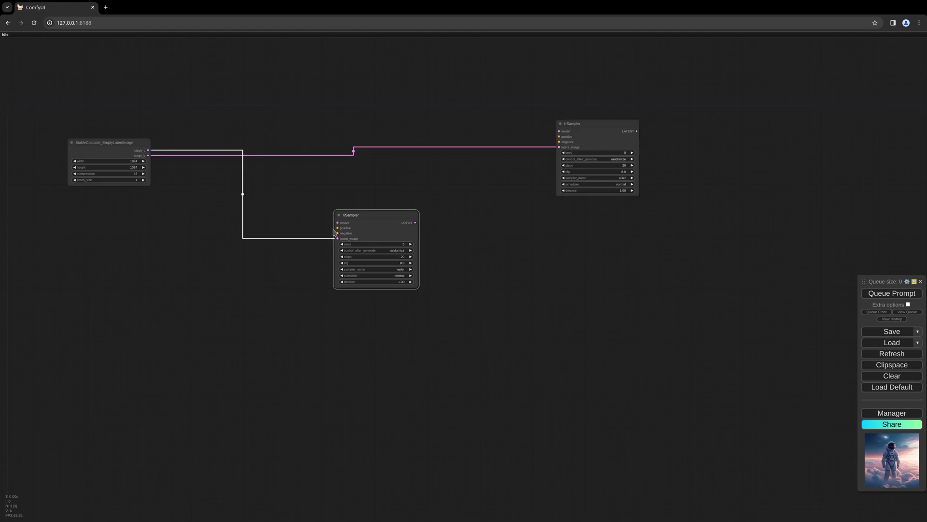
pyautogui.moveTo(336, 222); pyautogui.dragTo(93, 241)
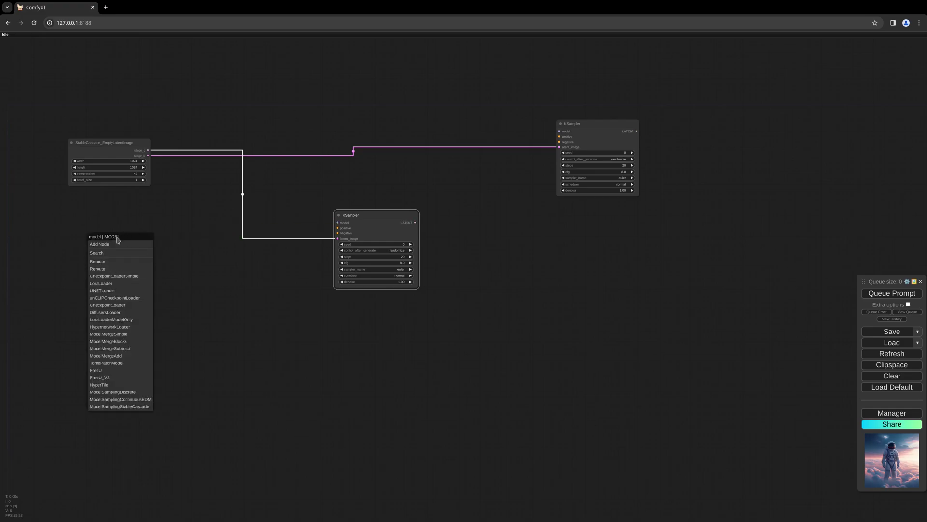
# - Add a UNETLoader set to stage_c feeding the stage_c KSampler's model input
pyautogui.click(116, 253)
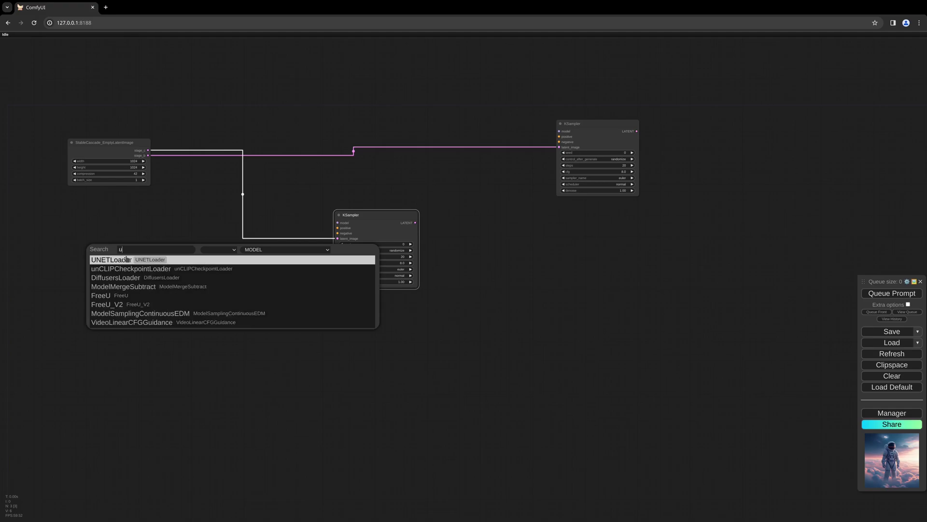
pyautogui.write('net')
pyautogui.click(127, 259)
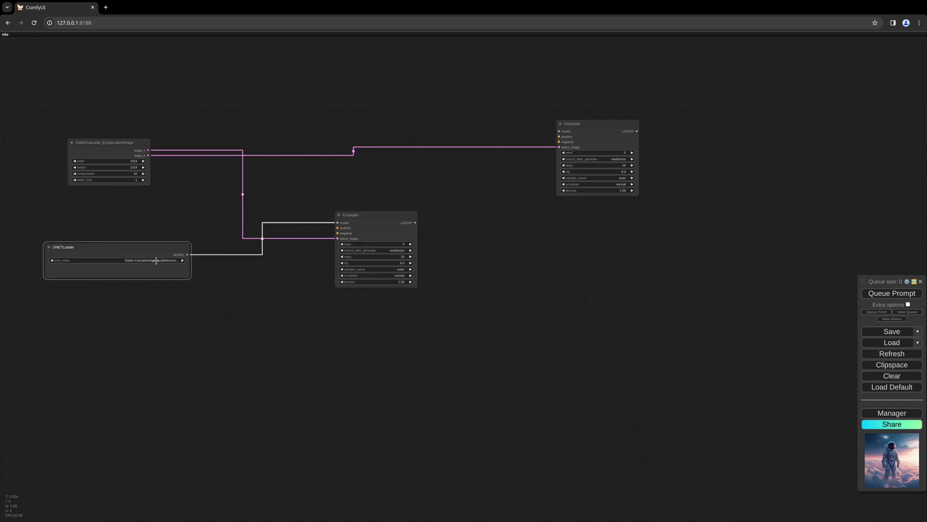
pyautogui.click(153, 260)
pyautogui.click(150, 260)
pyautogui.click(186, 268)
pyautogui.moveTo(177, 258); pyautogui.dragTo(95, 206)
# - Duplicate the loader, set it to stage_b, and wire it to the stage_b KSampler's model
pyautogui.hotkey('ctrl', 'c')
pyautogui.hotkey('ctrl', 'v')
pyautogui.moveTo(119, 248); pyautogui.dragTo(118, 259)
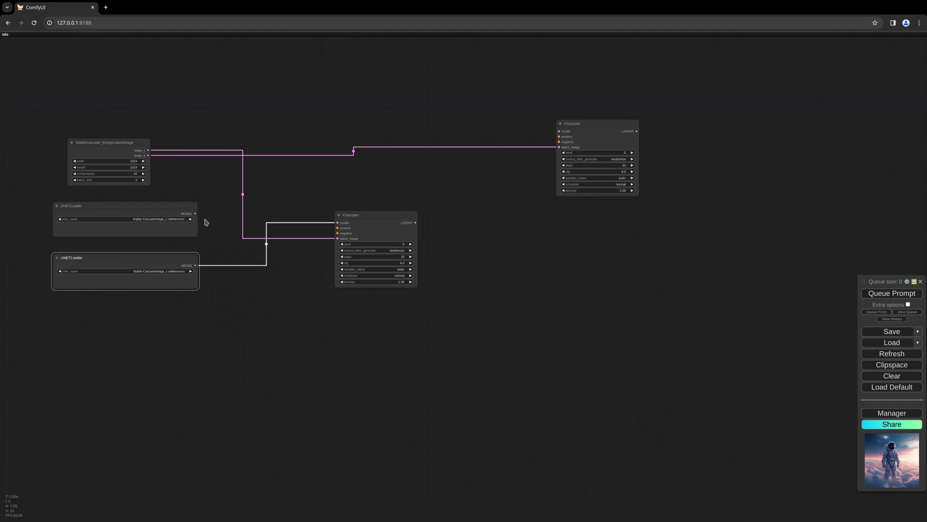
pyautogui.click(176, 220)
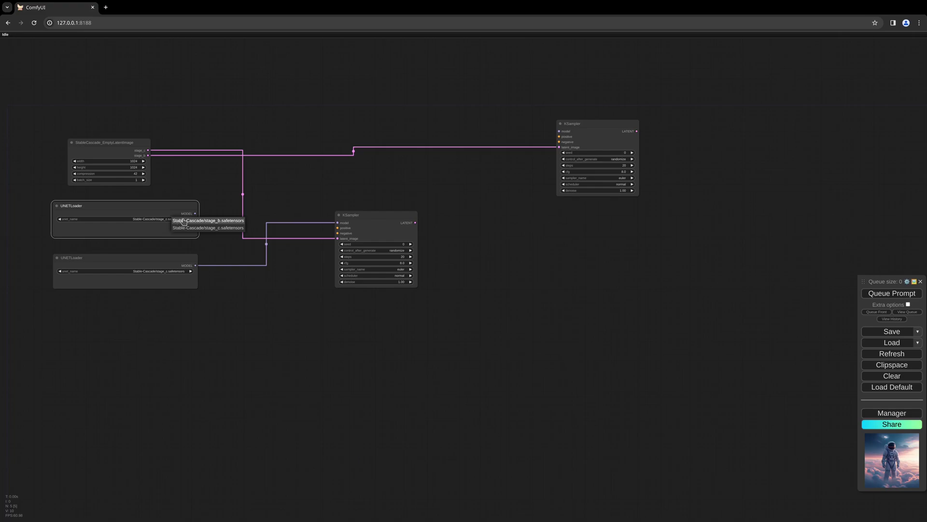
pyautogui.click(180, 221)
pyautogui.moveTo(195, 213); pyautogui.dragTo(559, 131)
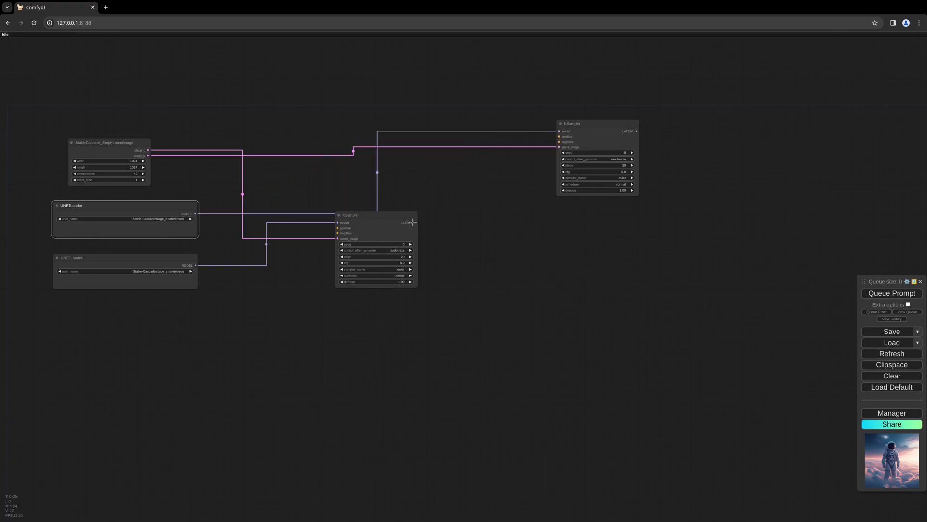
# - Rearrange the stage_c KSampler and both UNETLoaders on the canvas
pyautogui.moveTo(402, 222); pyautogui.dragTo(465, 182)
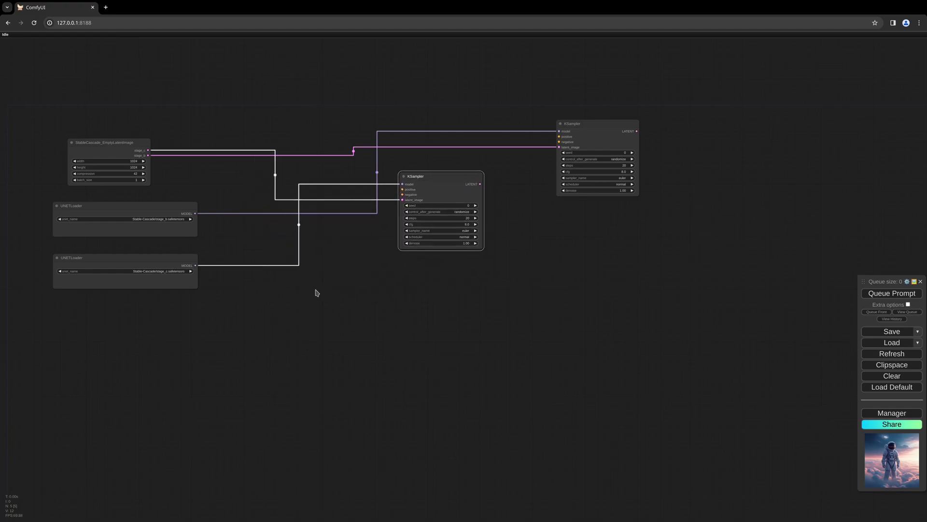
pyautogui.moveTo(159, 260); pyautogui.dragTo(159, 303)
pyautogui.moveTo(161, 209); pyautogui.dragTo(165, 251)
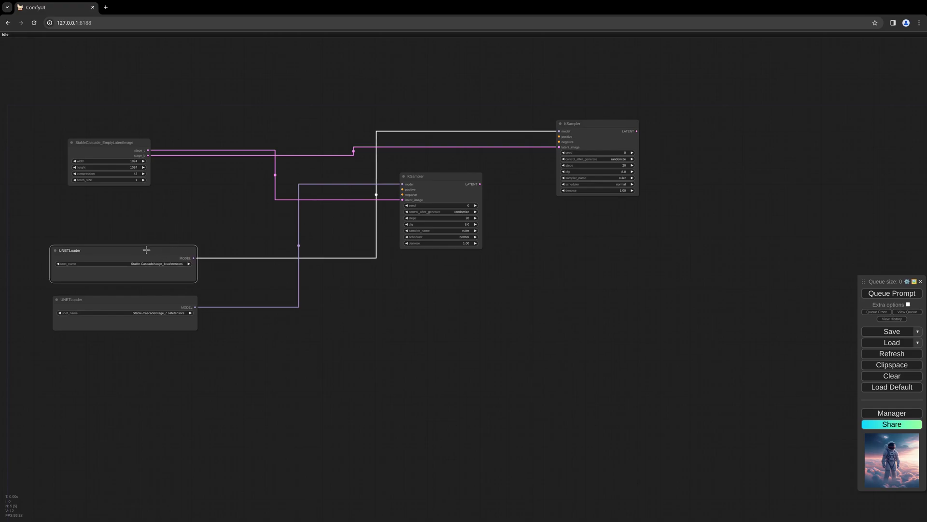
pyautogui.moveTo(145, 249); pyautogui.dragTo(145, 251)
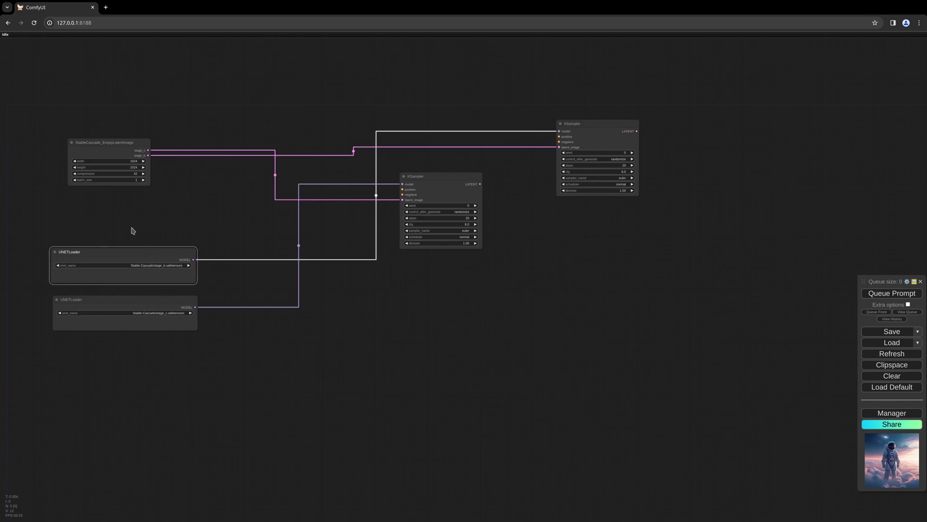
# - Add a Load VAE node from a 'vae' node search
pyautogui.doubleClick(61, 219)
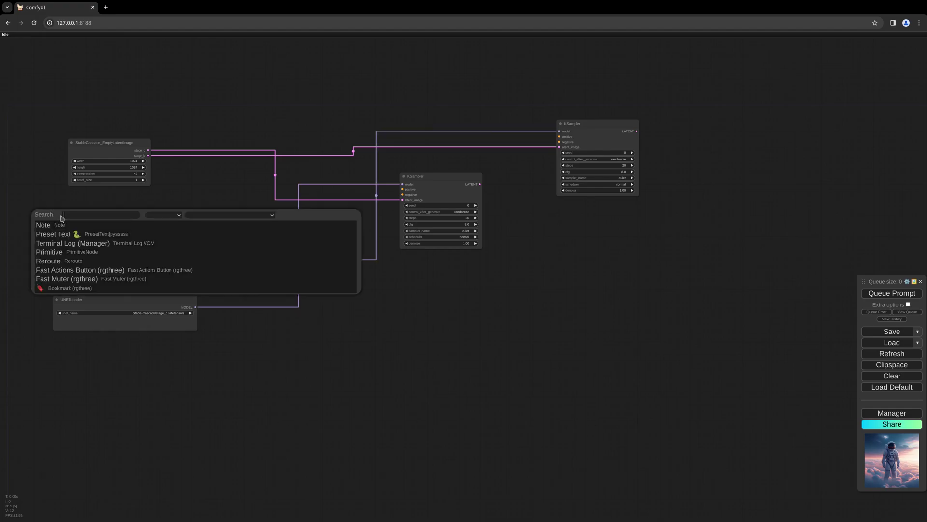
pyautogui.write('vae')
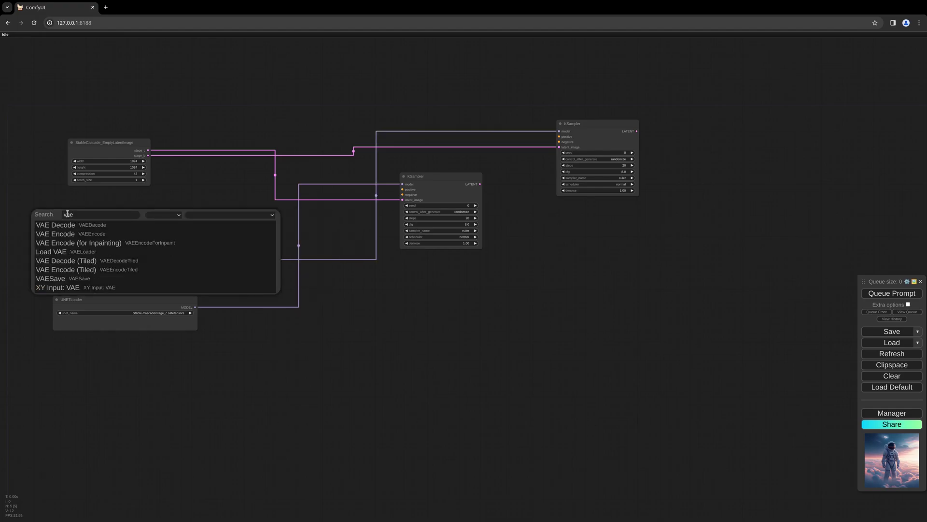
pyautogui.press('Down')
pyautogui.press('Down')
pyautogui.press('Down')
pyautogui.press('Return')
pyautogui.moveTo(103, 211); pyautogui.dragTo(209, 236)
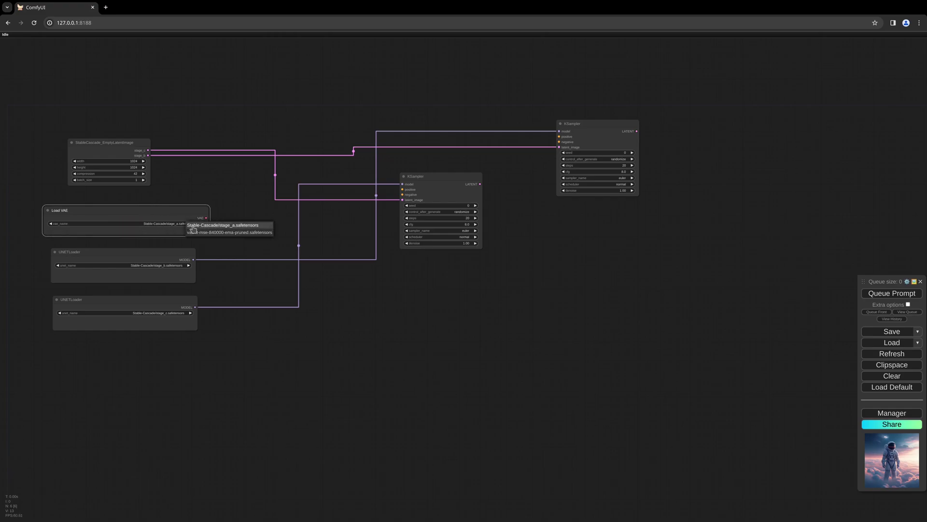
pyautogui.moveTo(208, 235); pyautogui.dragTo(183, 216)
# - Move the UNETLoaders lower and place Load VAE beside the stage_b KSampler
pyautogui.moveTo(164, 258); pyautogui.dragTo(168, 260)
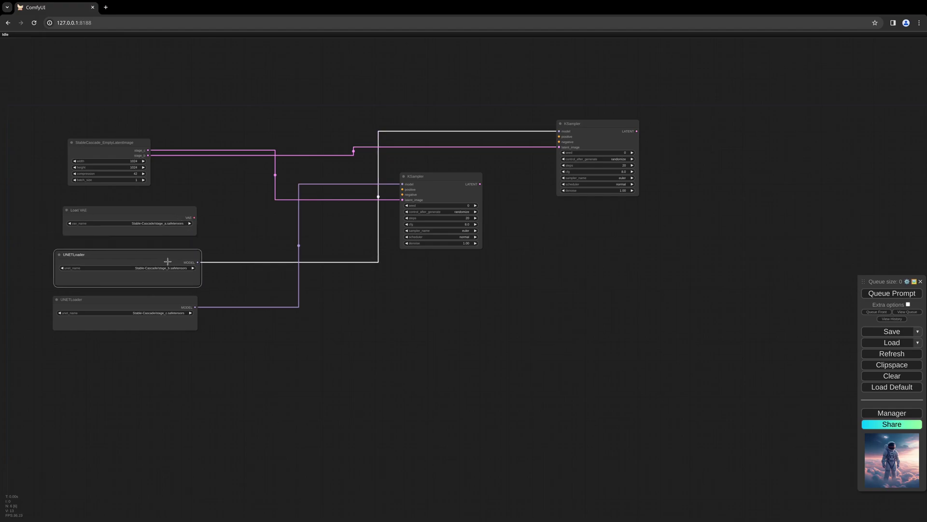
pyautogui.moveTo(159, 307); pyautogui.dragTo(161, 330)
pyautogui.moveTo(176, 259); pyautogui.dragTo(175, 281)
pyautogui.moveTo(169, 213); pyautogui.dragTo(697, 144)
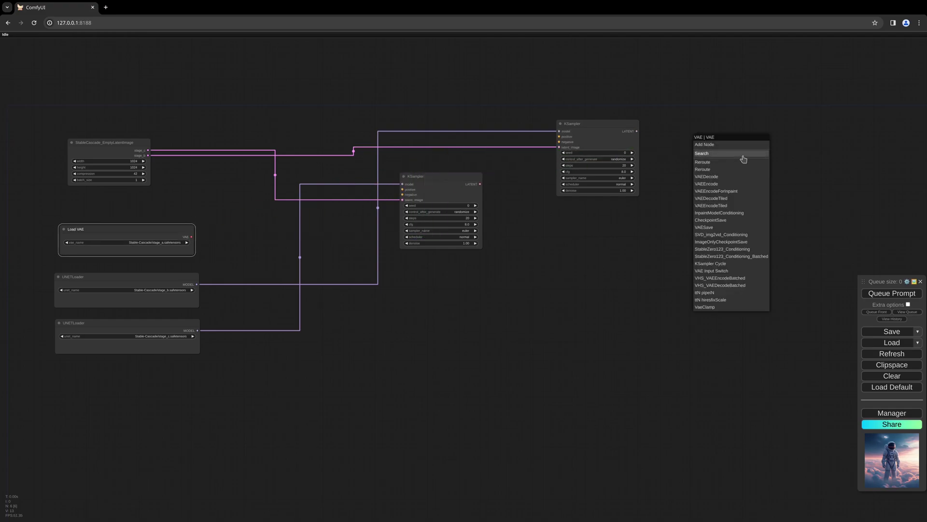
# - Add VAE Decode from Load VAE, feed it the stage_b latent, and output to Save Image
pyautogui.click(743, 153)
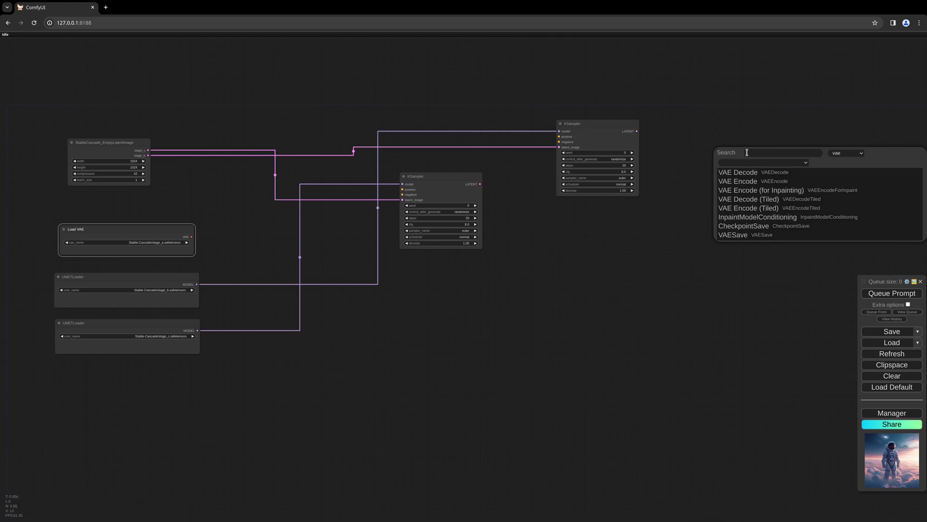
pyautogui.write('vae')
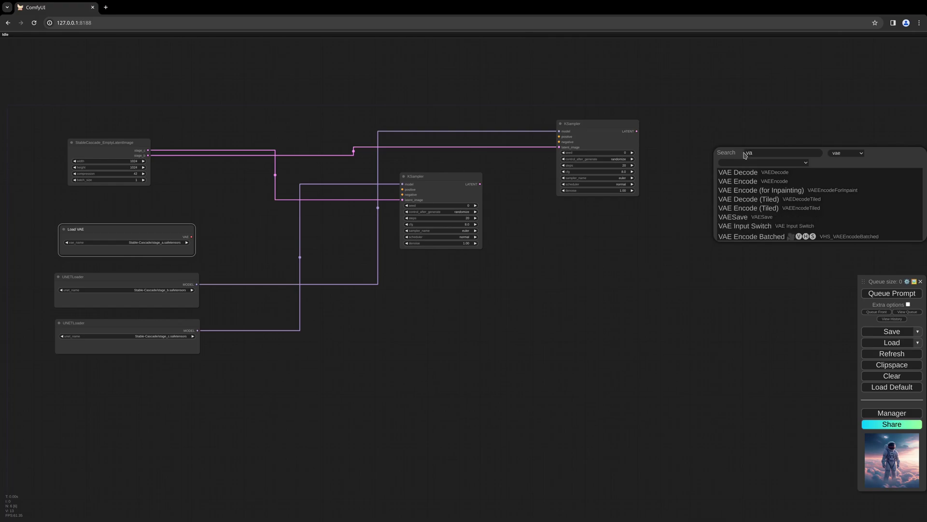
pyautogui.click(769, 172)
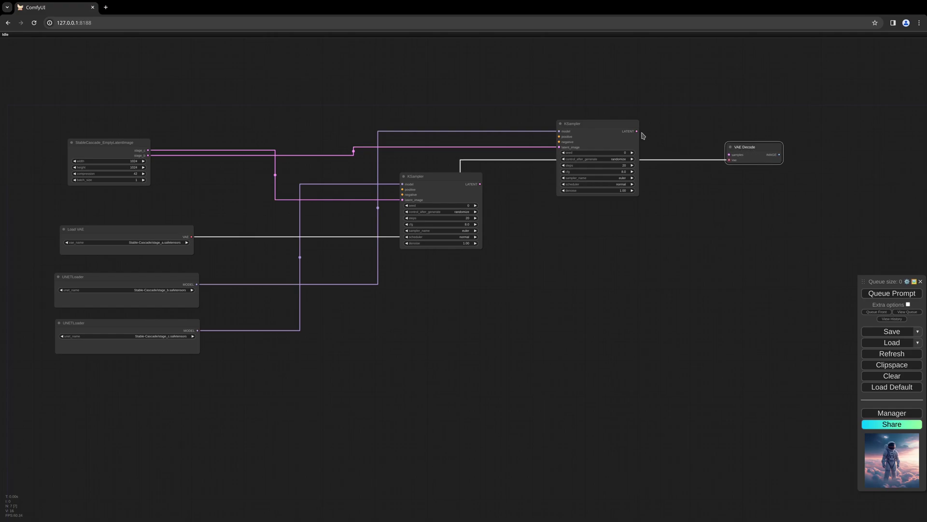
pyautogui.moveTo(637, 130); pyautogui.dragTo(801, 166)
pyautogui.click(809, 143)
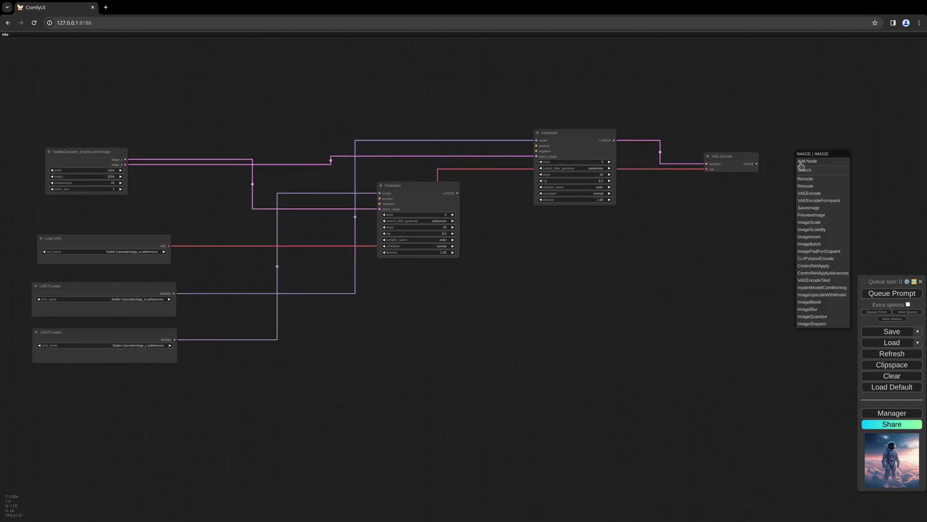
pyautogui.click(828, 208)
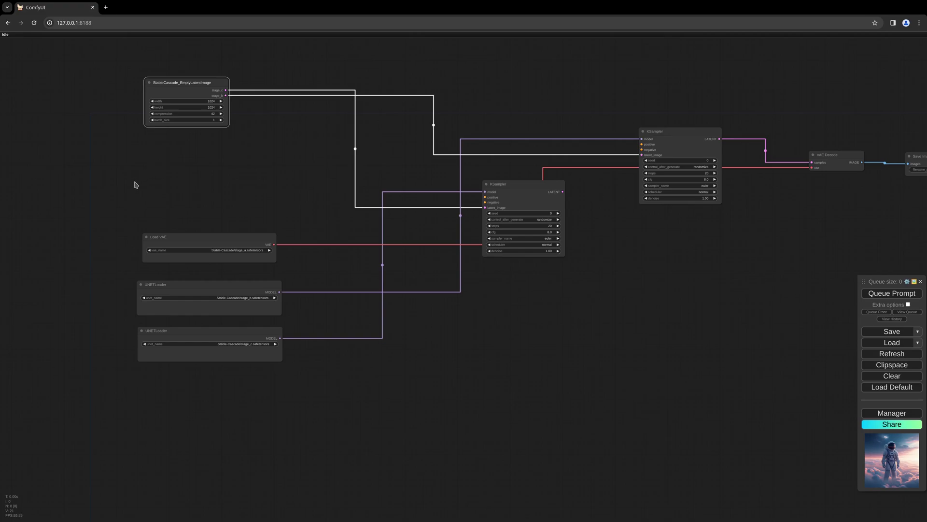
# - Add a Load CLIP node and position it on the canvas
pyautogui.rightClick(136, 185)
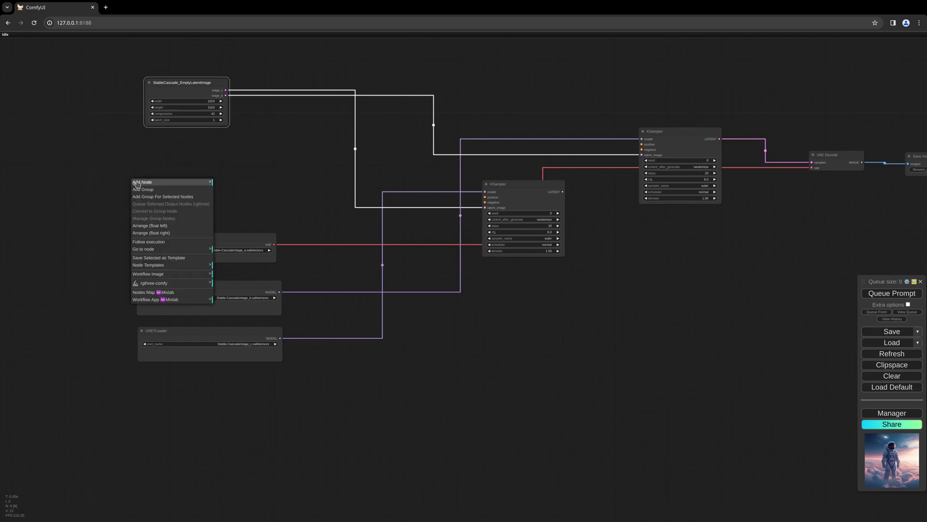
pyautogui.click(146, 174)
pyautogui.doubleClick(147, 170)
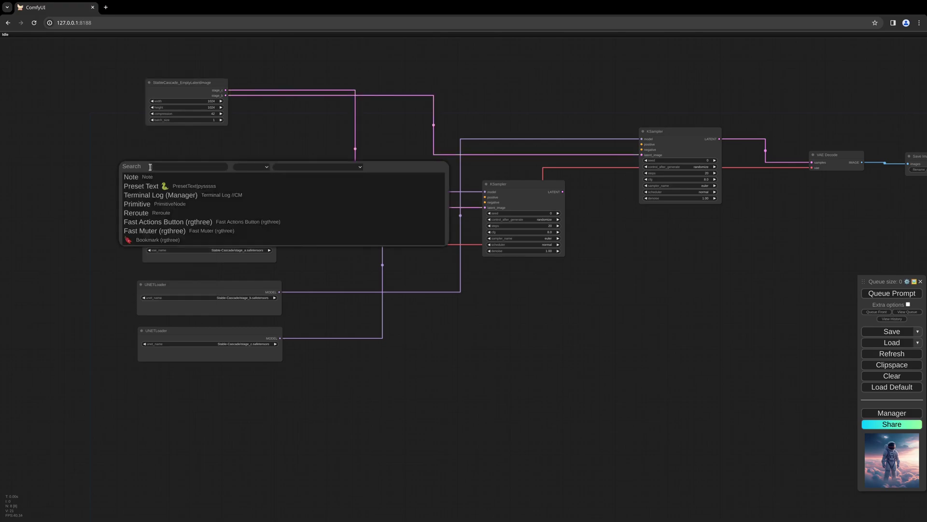
pyautogui.write('clip')
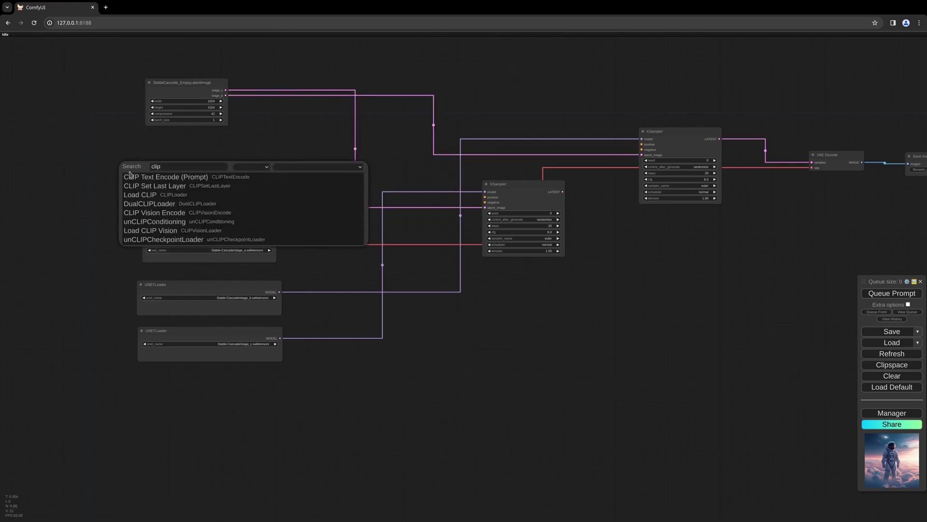
pyautogui.click(156, 194)
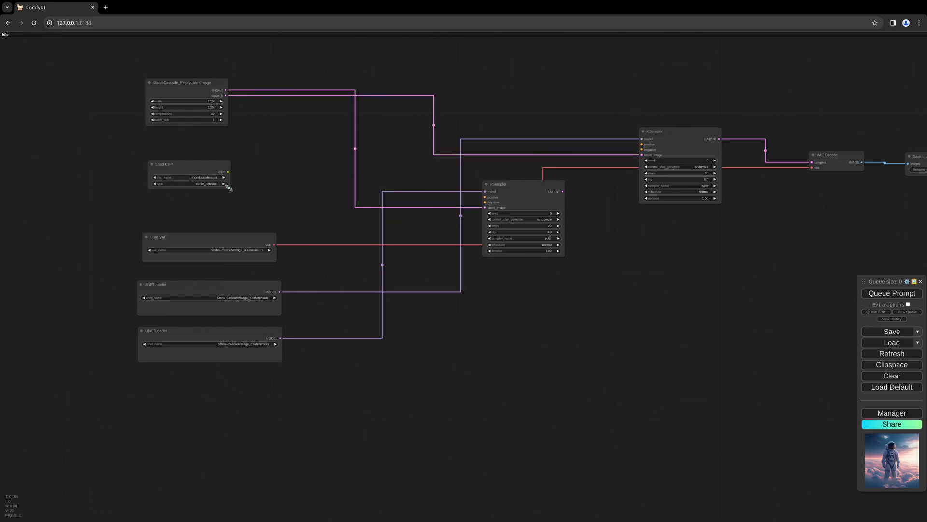
pyautogui.moveTo(228, 187); pyautogui.dragTo(293, 116)
# - Create two CLIP Text Encode nodes, both fed by Load CLIP
pyautogui.click(282, 200)
pyautogui.moveTo(362, 157); pyautogui.dragTo(395, 144)
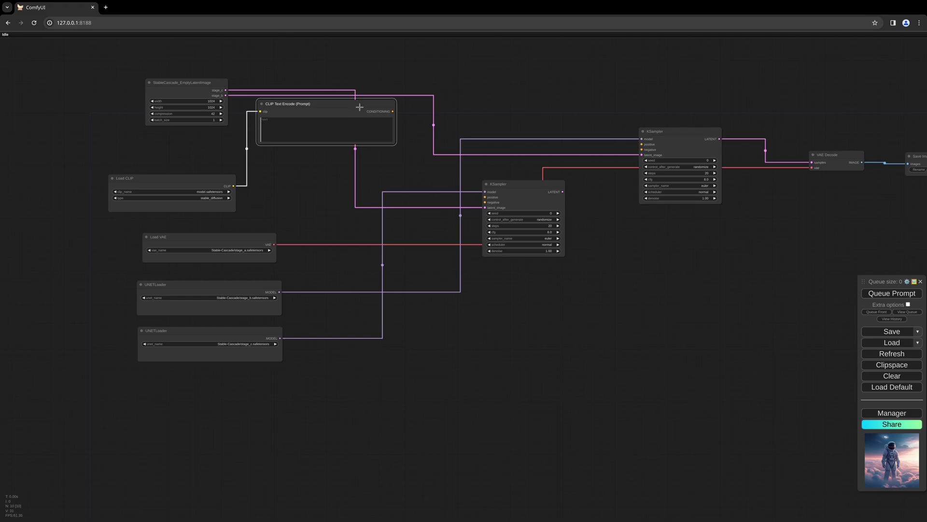
pyautogui.hotkey('ctrl', 'v')
pyautogui.moveTo(393, 109); pyautogui.dragTo(294, 156)
pyautogui.moveTo(233, 185); pyautogui.dragTo(269, 163)
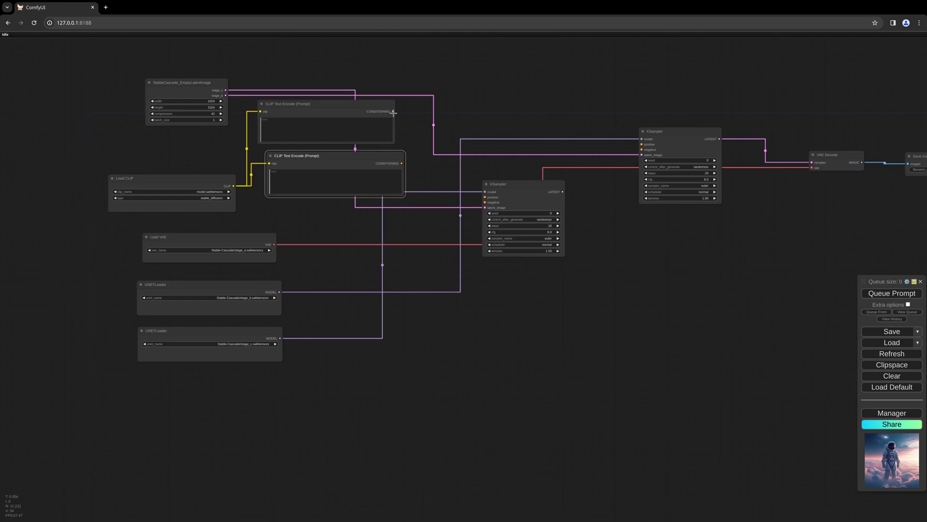
# - Wire the upper prompt to KSampler positive and the lower to negative
pyautogui.moveTo(393, 113); pyautogui.dragTo(486, 197)
pyautogui.moveTo(401, 164); pyautogui.dragTo(485, 202)
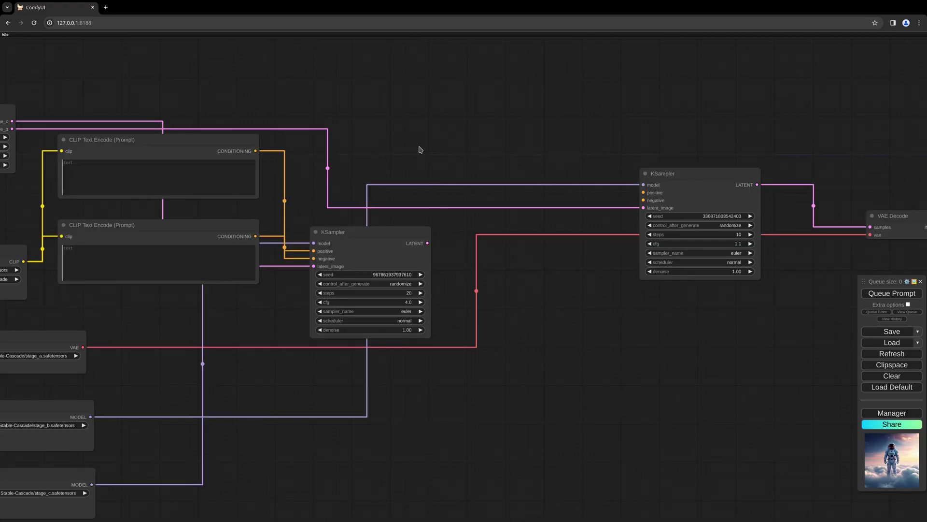
pyautogui.click(230, 147)
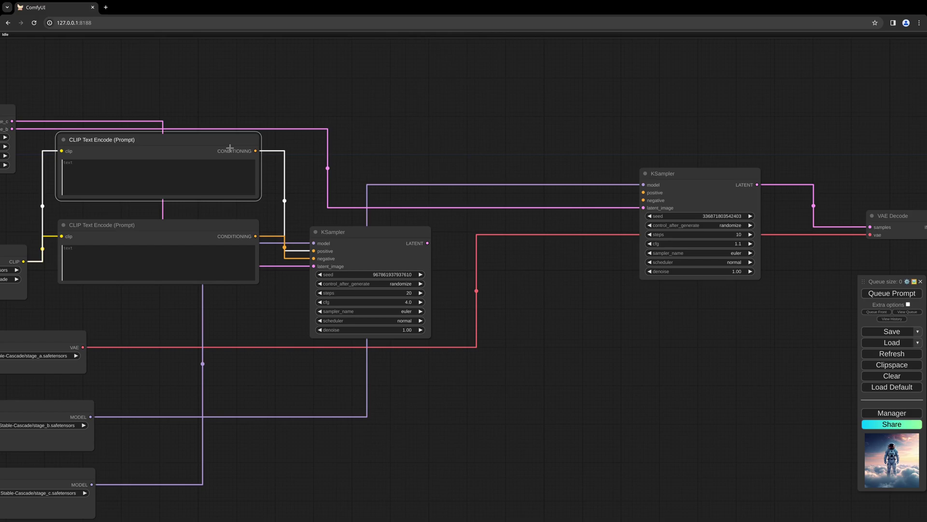
pyautogui.click(674, 178)
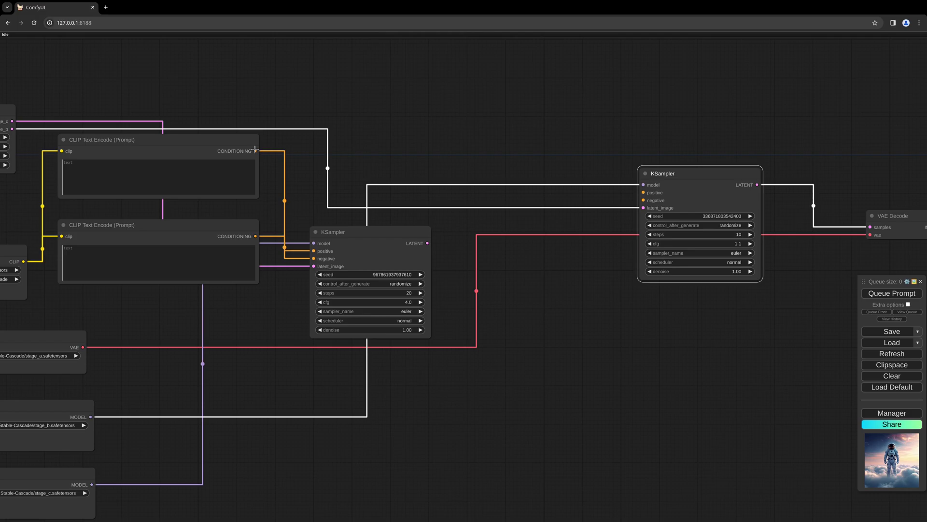
# - Add a ConditioningZeroOut from the upper prompt and link it to the stage_b KSampler's negative
pyautogui.moveTo(255, 150); pyautogui.dragTo(377, 102)
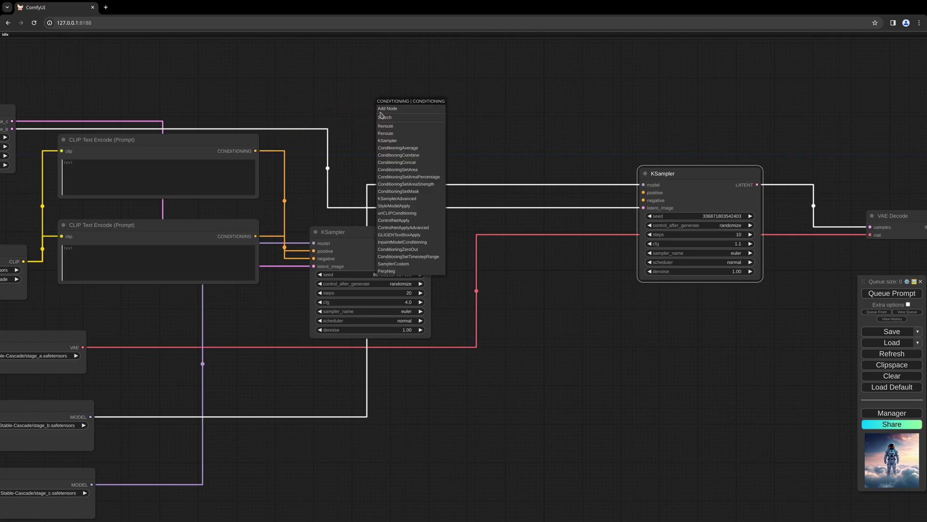
pyautogui.click(414, 249)
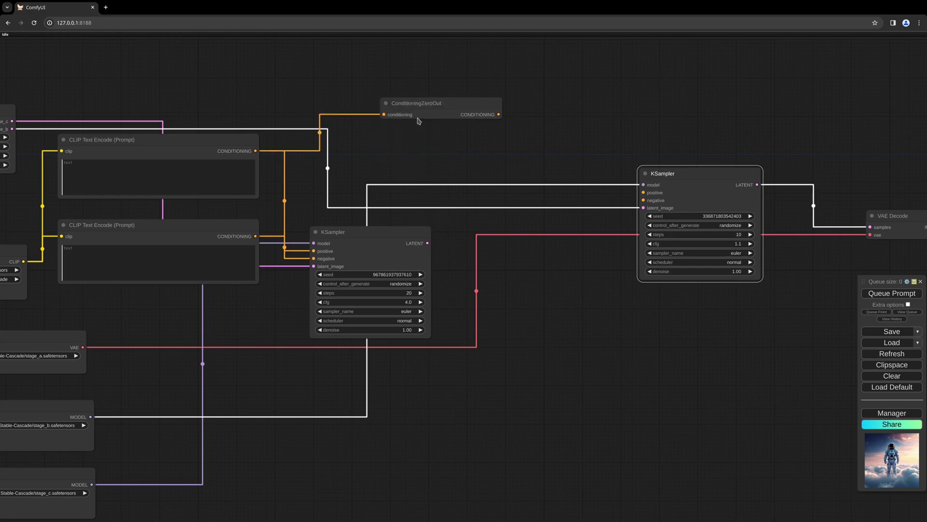
pyautogui.moveTo(430, 99); pyautogui.dragTo(398, 102)
pyautogui.moveTo(468, 114); pyautogui.dragTo(645, 200)
pyautogui.click(679, 179)
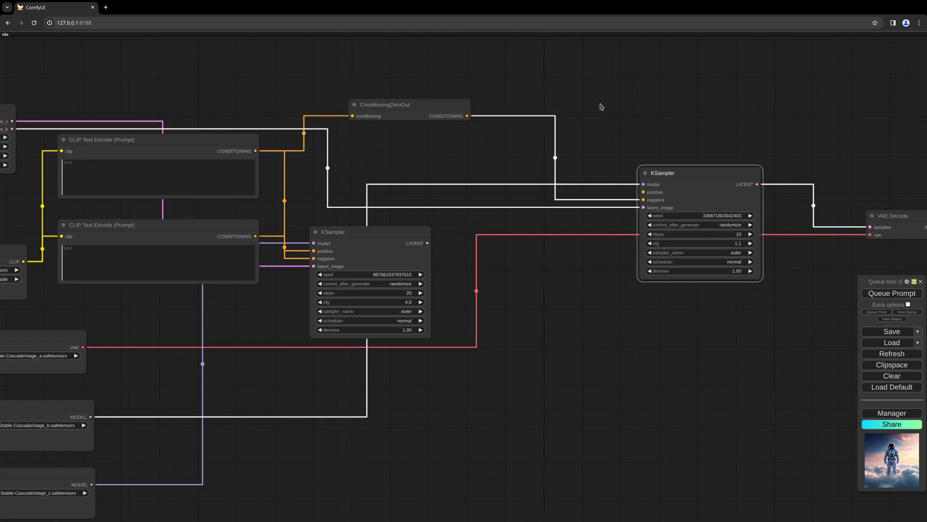
pyautogui.moveTo(470, 113); pyautogui.dragTo(425, 100)
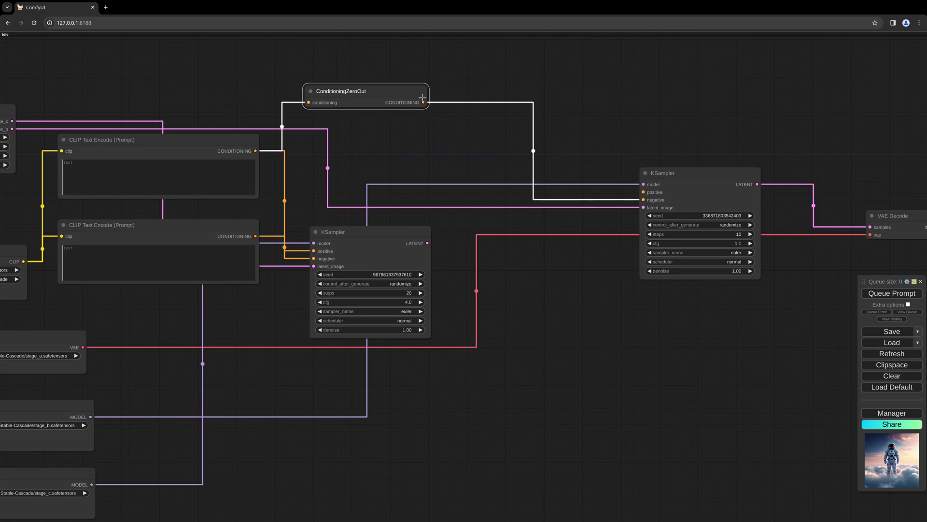
pyautogui.moveTo(424, 101); pyautogui.dragTo(462, 159)
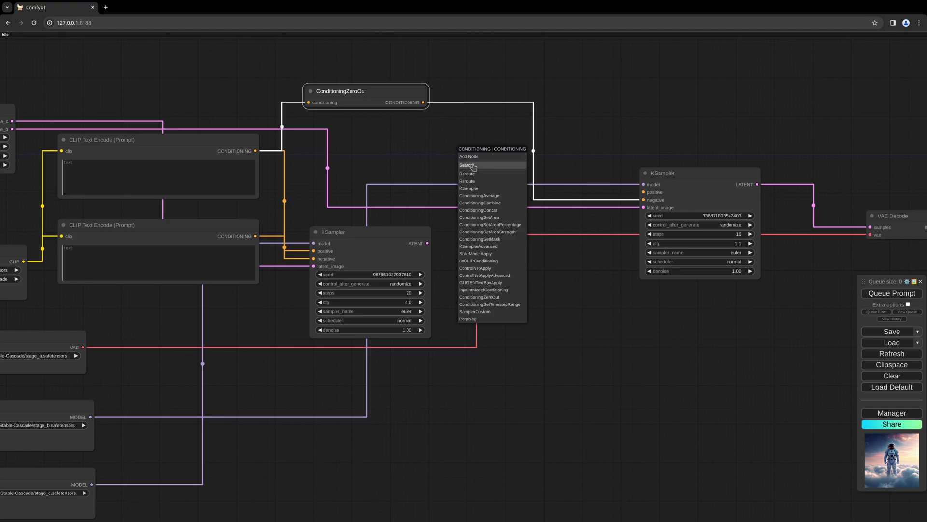
# - Add StableCascade_StageB_Conditioning with the stage_c latent, feeding the stage_b KSampler's positive input
pyautogui.click(473, 166)
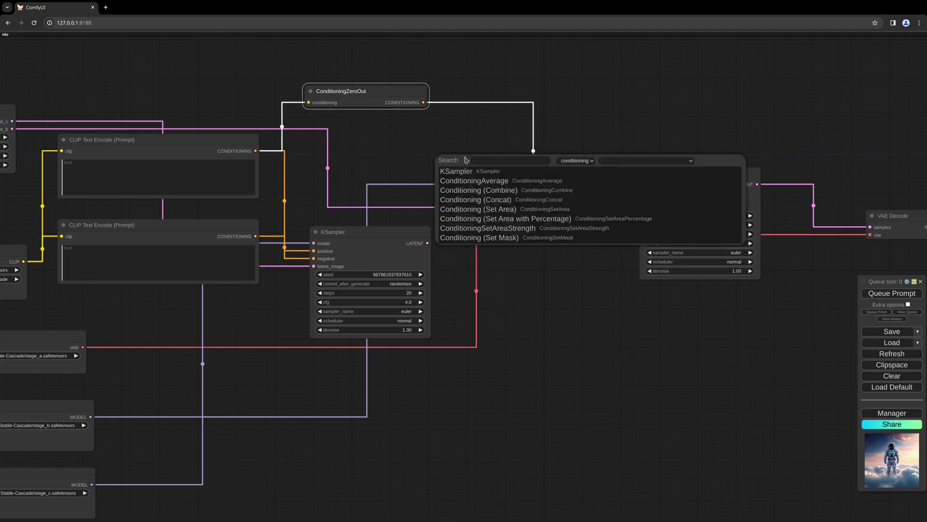
pyautogui.write('cascade')
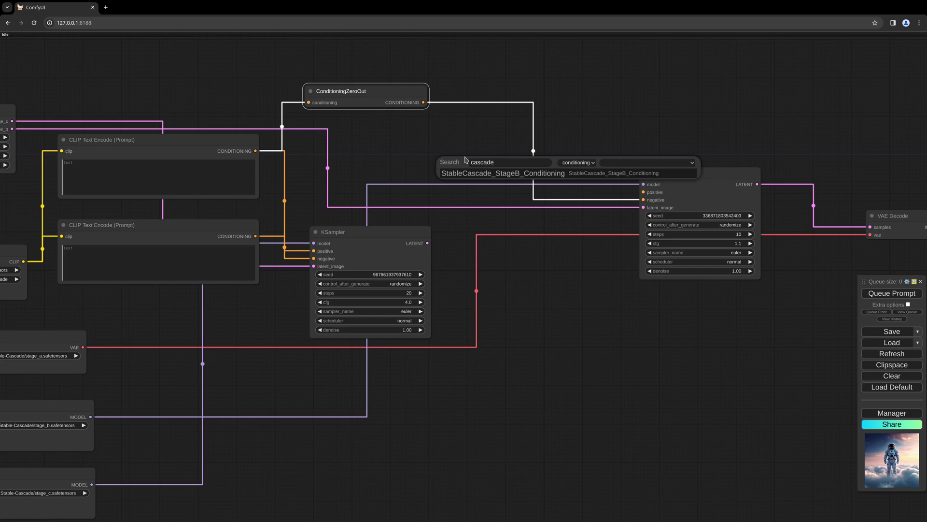
pyautogui.click(473, 173)
pyautogui.moveTo(522, 162); pyautogui.dragTo(554, 250)
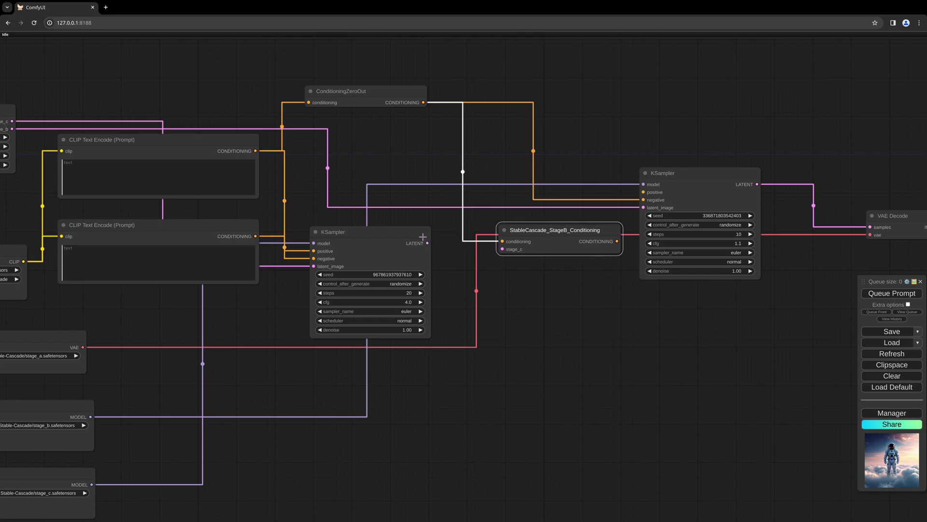
pyautogui.moveTo(423, 236); pyautogui.dragTo(429, 234)
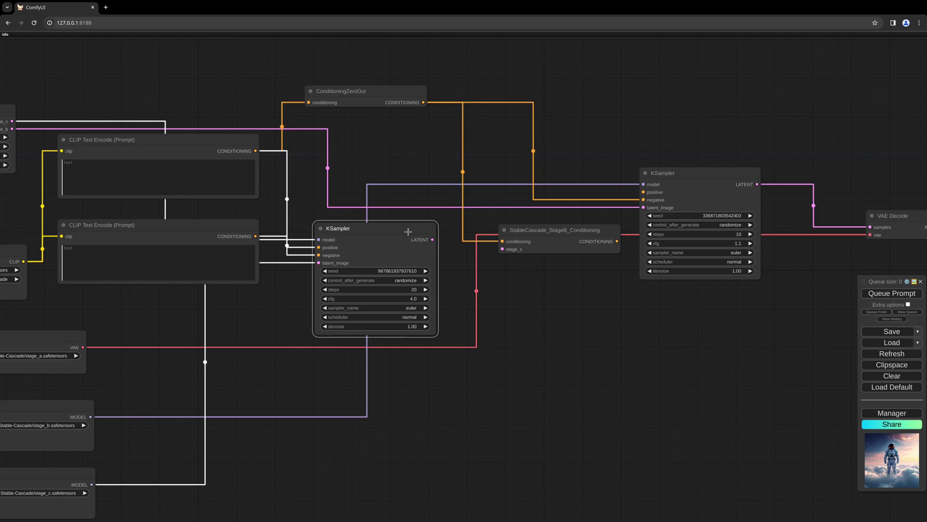
pyautogui.moveTo(432, 240); pyautogui.dragTo(538, 220)
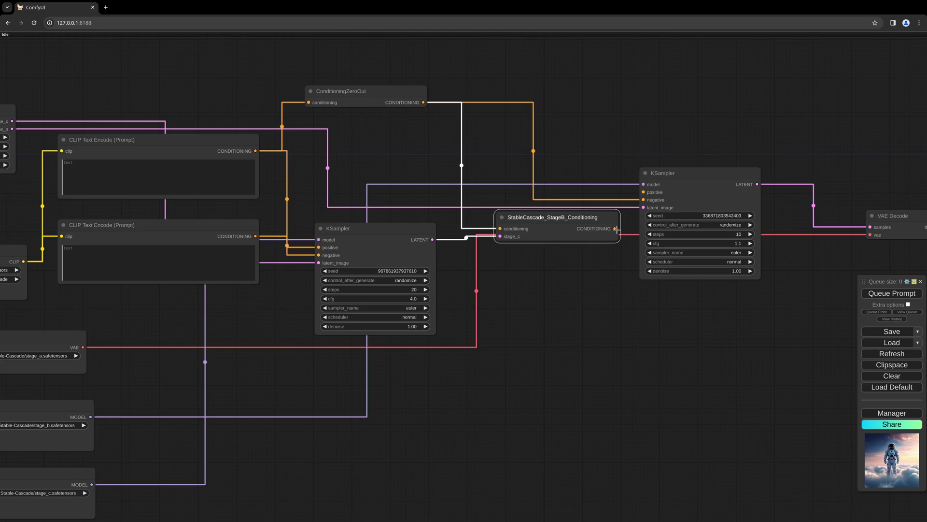
pyautogui.moveTo(614, 229); pyautogui.dragTo(643, 191)
pyautogui.moveTo(692, 170); pyautogui.dragTo(698, 160)
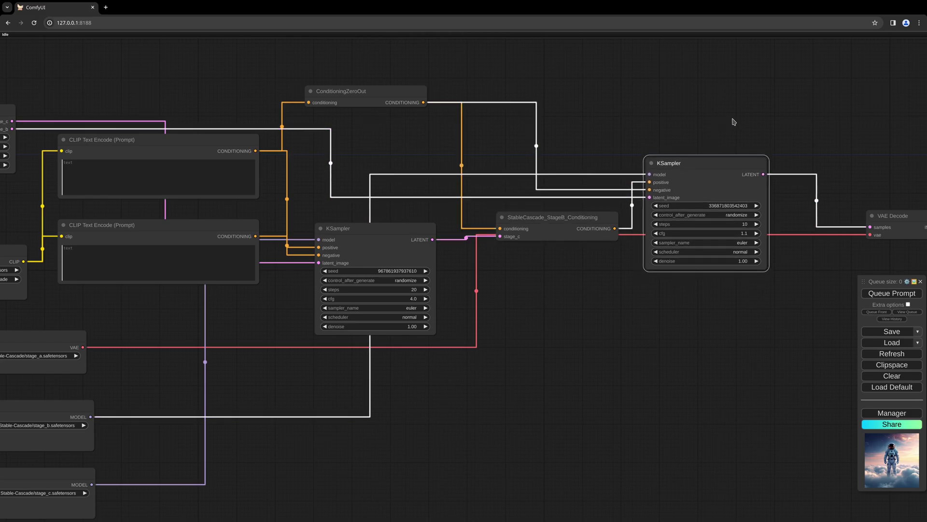
pyautogui.moveTo(586, 254)
pyautogui.mouseDown()
pyautogui.moveTo(645, 243)
pyautogui.moveTo(617, 265)
pyautogui.moveTo(588, 271)
pyautogui.mouseUp()
# - Align the StageB conditioning node and set the stage_b KSampler's cfg to 1.0
pyautogui.click(575, 219)
pyautogui.moveTo(575, 218); pyautogui.dragTo(574, 208)
pyautogui.moveTo(629, 280); pyautogui.dragTo(570, 280)
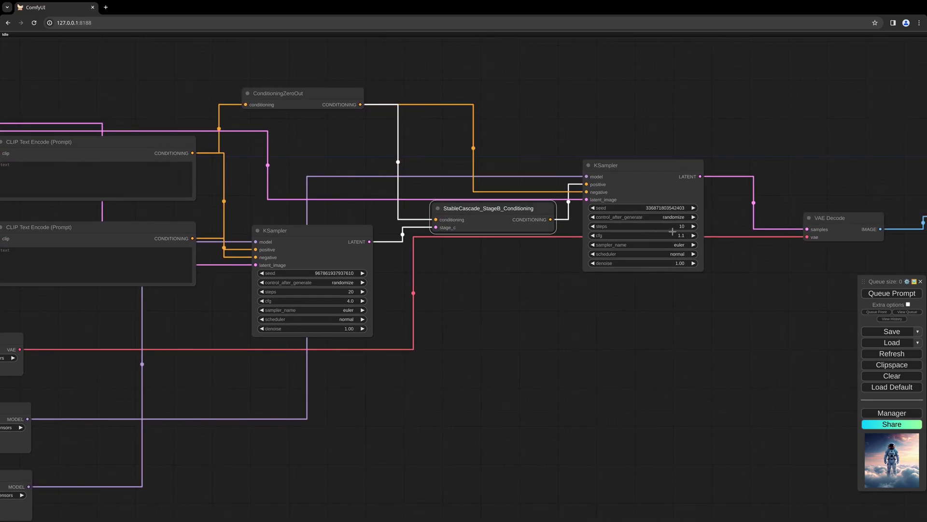
pyautogui.click(694, 227)
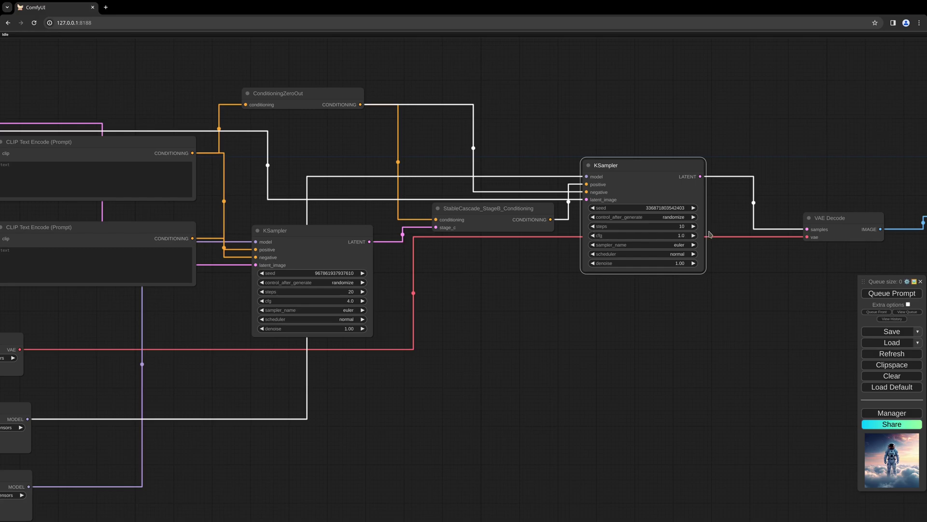
# - Set the stage_c KSampler's cfg to 4
pyautogui.moveTo(515, 286); pyautogui.dragTo(572, 269)
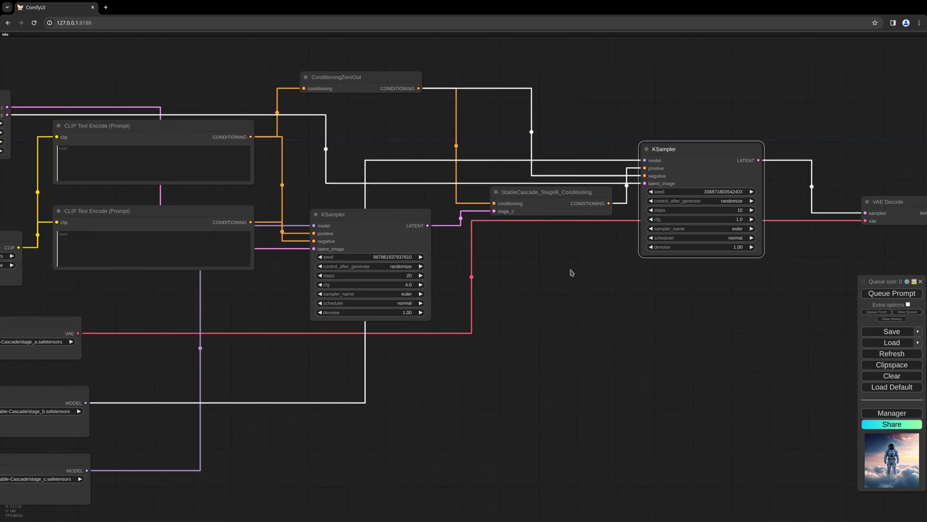
pyautogui.click(408, 284)
pyautogui.click(528, 284)
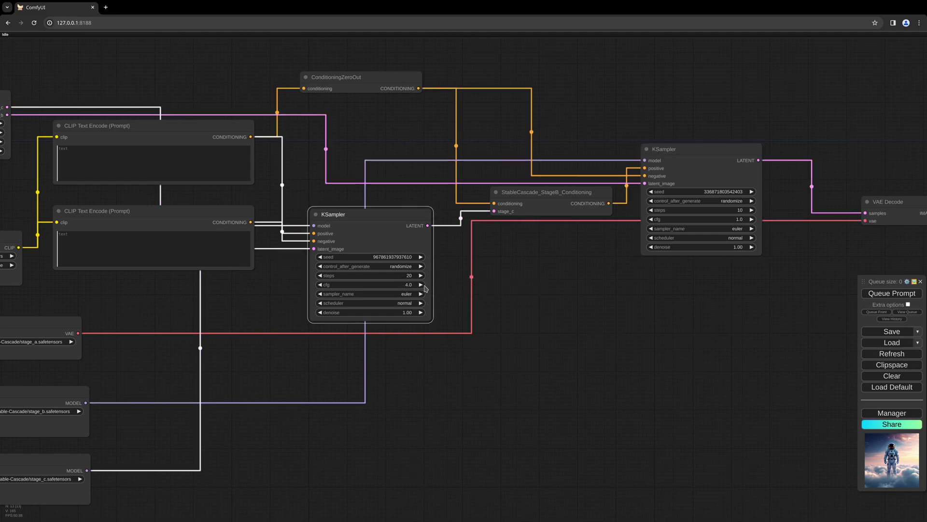
# - Bring the loader nodes into view and align the Load CLIP node
pyautogui.moveTo(387, 221); pyautogui.dragTo(408, 218)
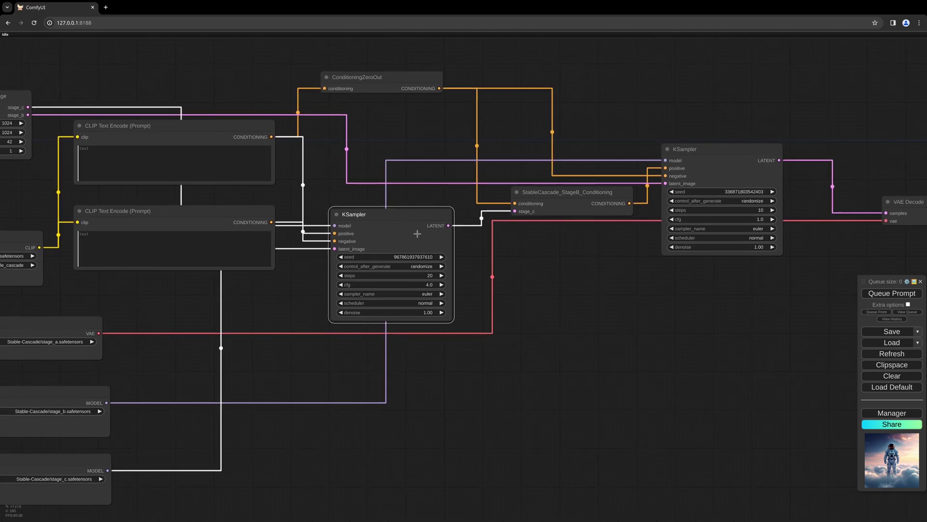
pyautogui.moveTo(520, 269); pyautogui.dragTo(592, 266)
pyautogui.moveTo(275, 300); pyautogui.dragTo(376, 293)
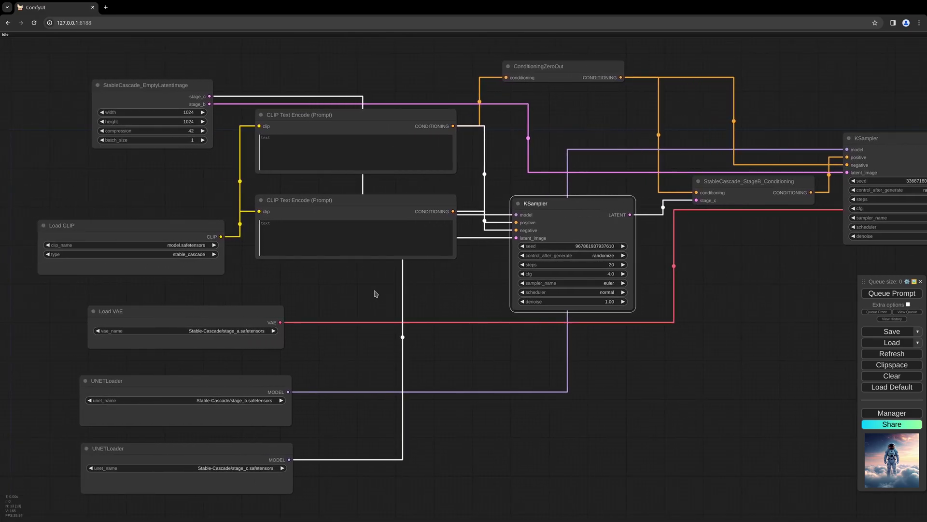
pyautogui.click(212, 260)
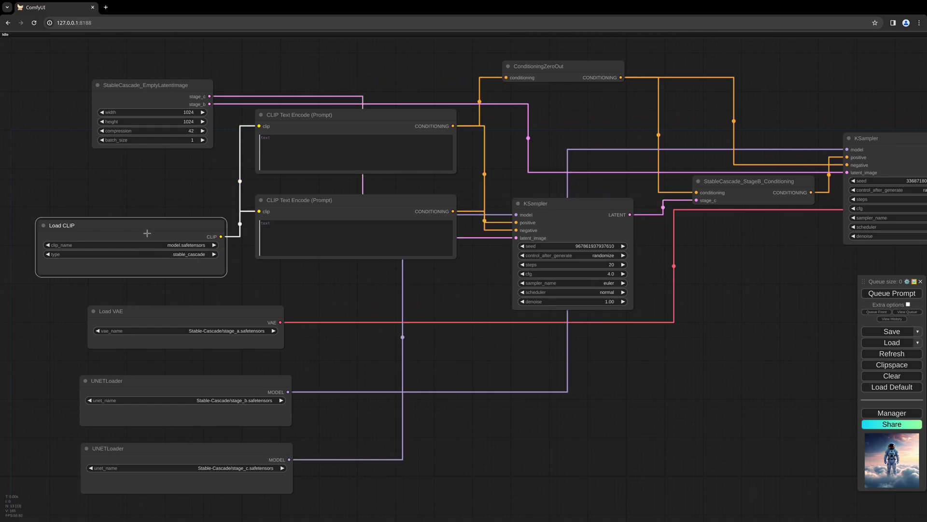
pyautogui.moveTo(149, 233); pyautogui.dragTo(144, 239)
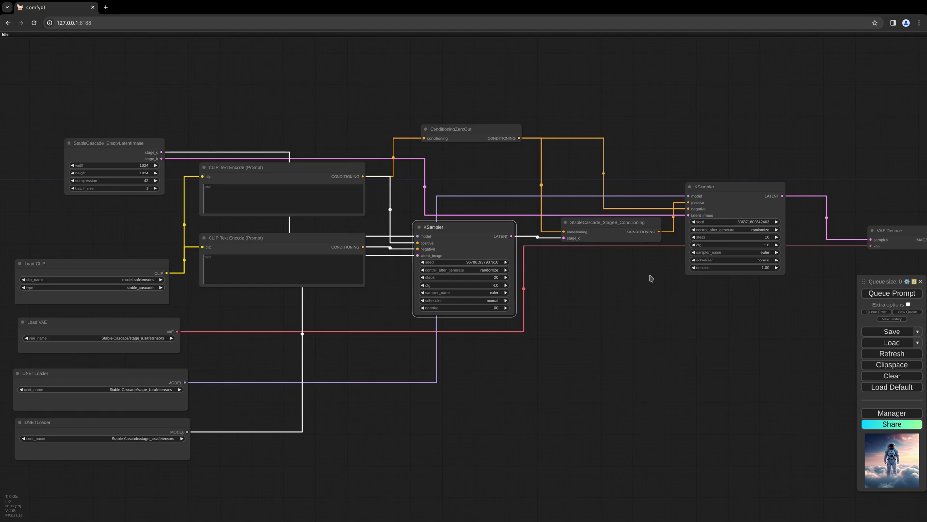
# - Set the positive prompt to 'astronaut in futuristic space suit standing in the clouds, cosmos, beautiful sky, photorealistic, 8k'
pyautogui.click(283, 198)
pyautogui.write('astronaut in futuristic space suit standing in the clouds, cosmos, beautiful sky, photorealistic, 8k')
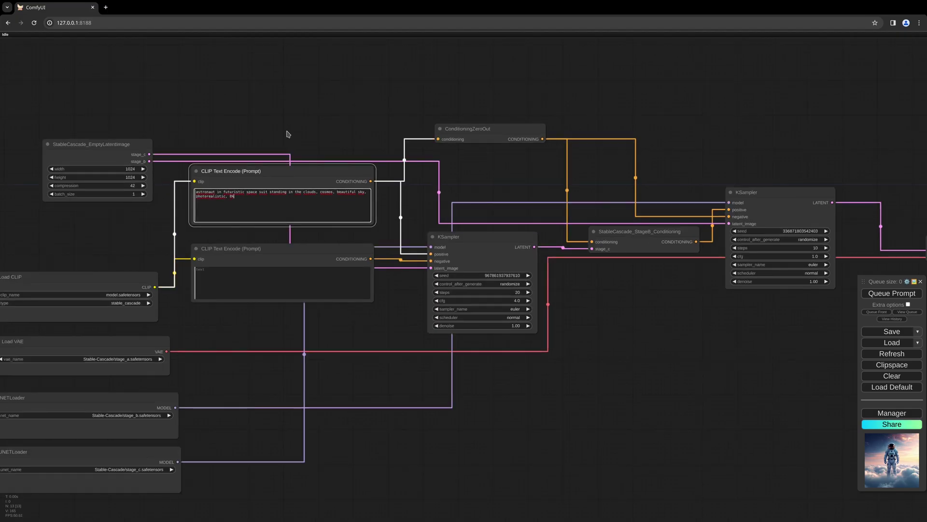
pyautogui.scroll(3, 286, 136)
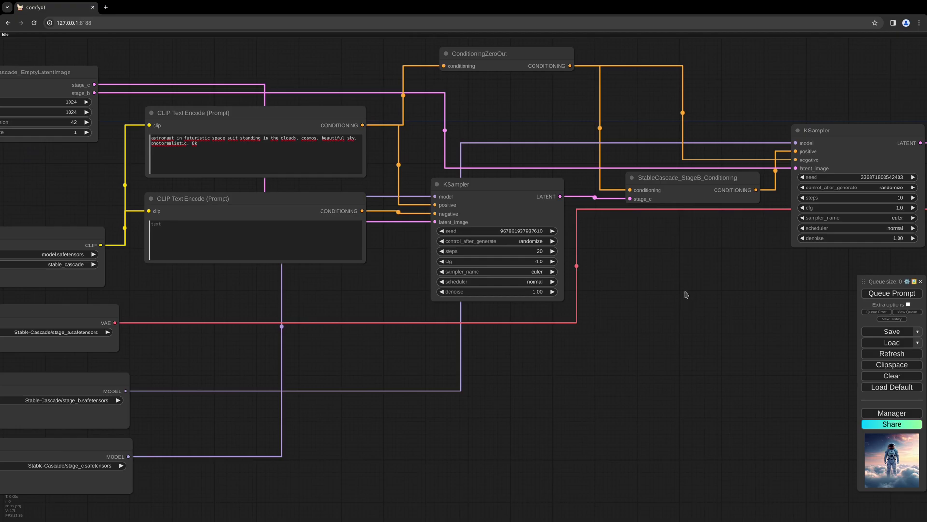
pyautogui.hscroll(6, 754, 294)
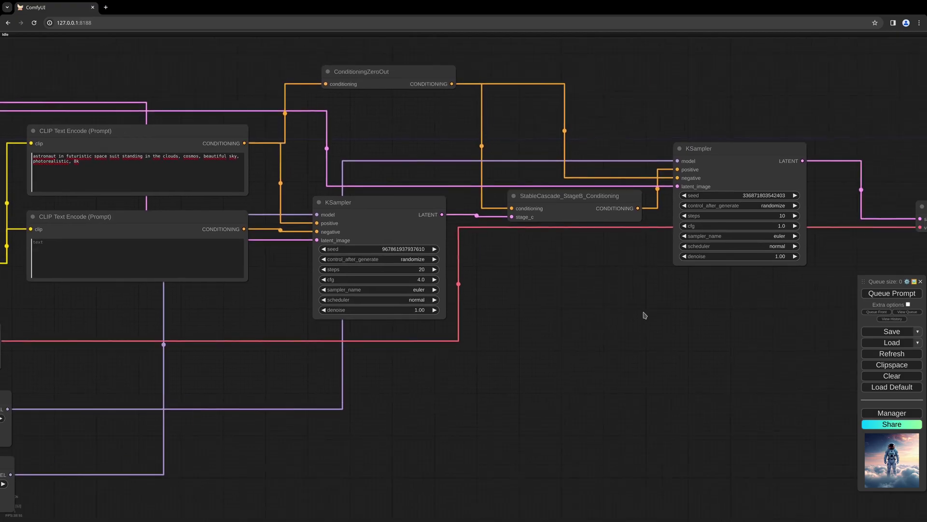
pyautogui.scroll(-3, 594, 289)
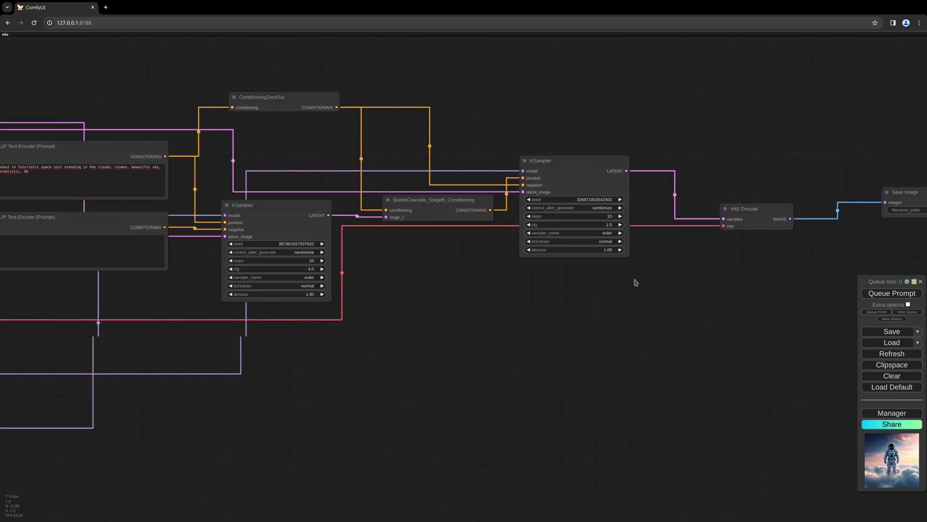
# - Queue the workflow, enlarge the Save Image node, and generate two more astronaut images
pyautogui.click(878, 294)
pyautogui.hscroll(5, 662, 315)
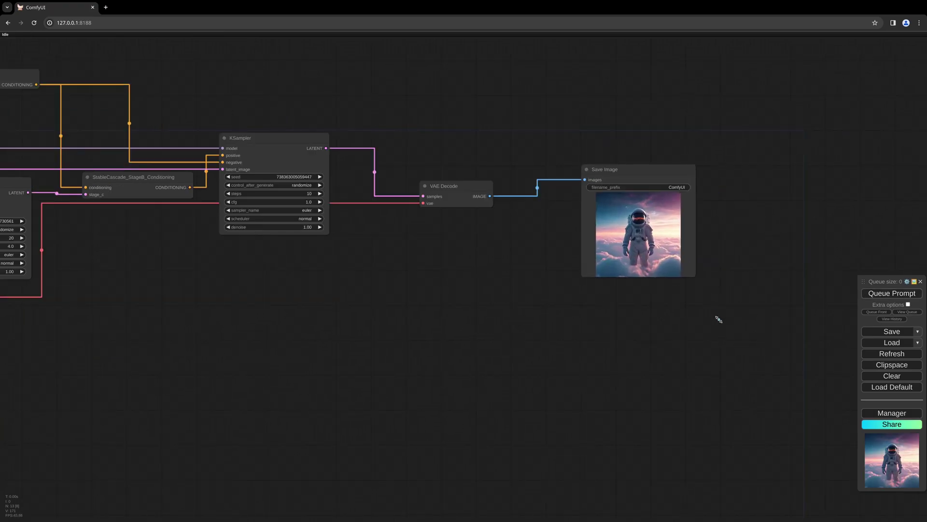
pyautogui.moveTo(694, 276); pyautogui.dragTo(767, 383)
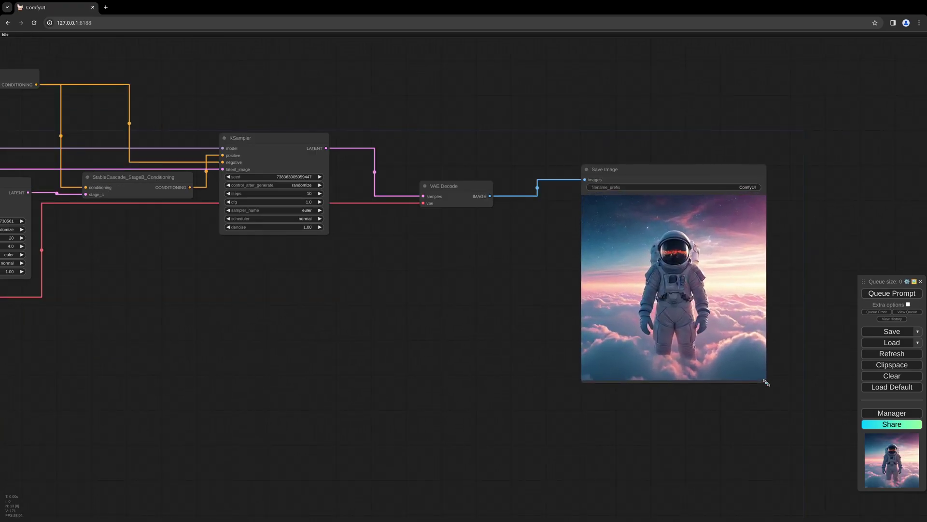
pyautogui.click(881, 297)
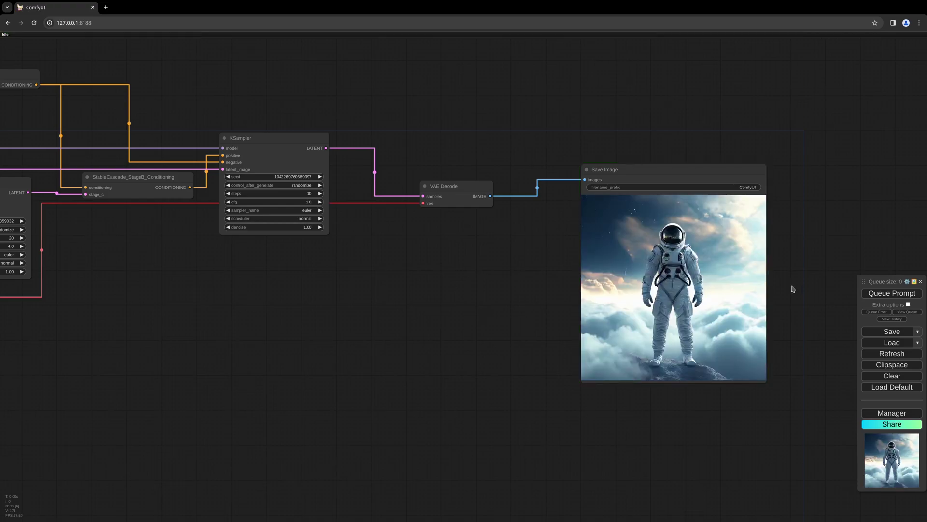
pyautogui.click(880, 293)
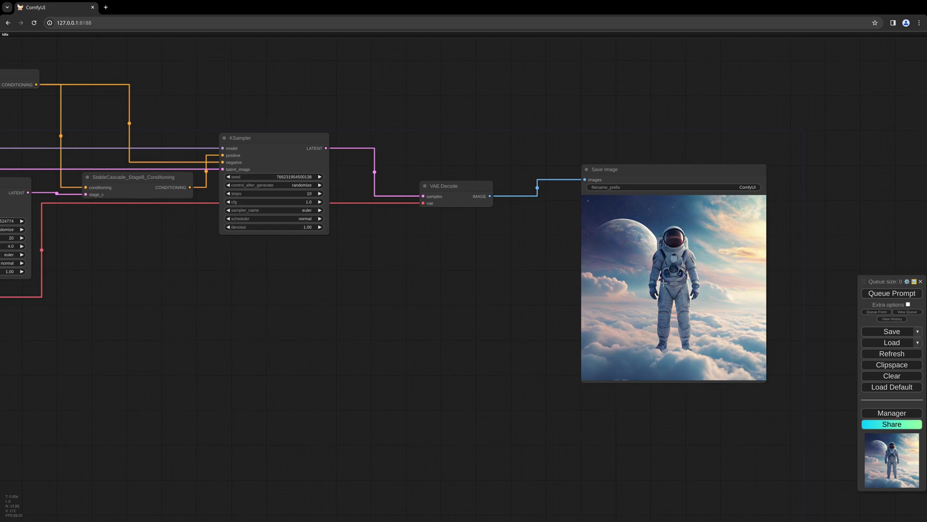
pyautogui.scroll(1, 666, 282)
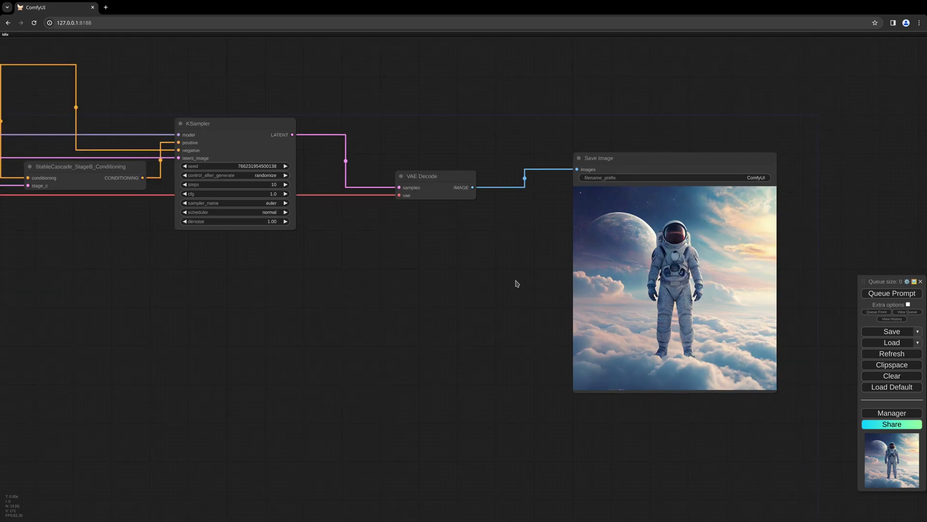